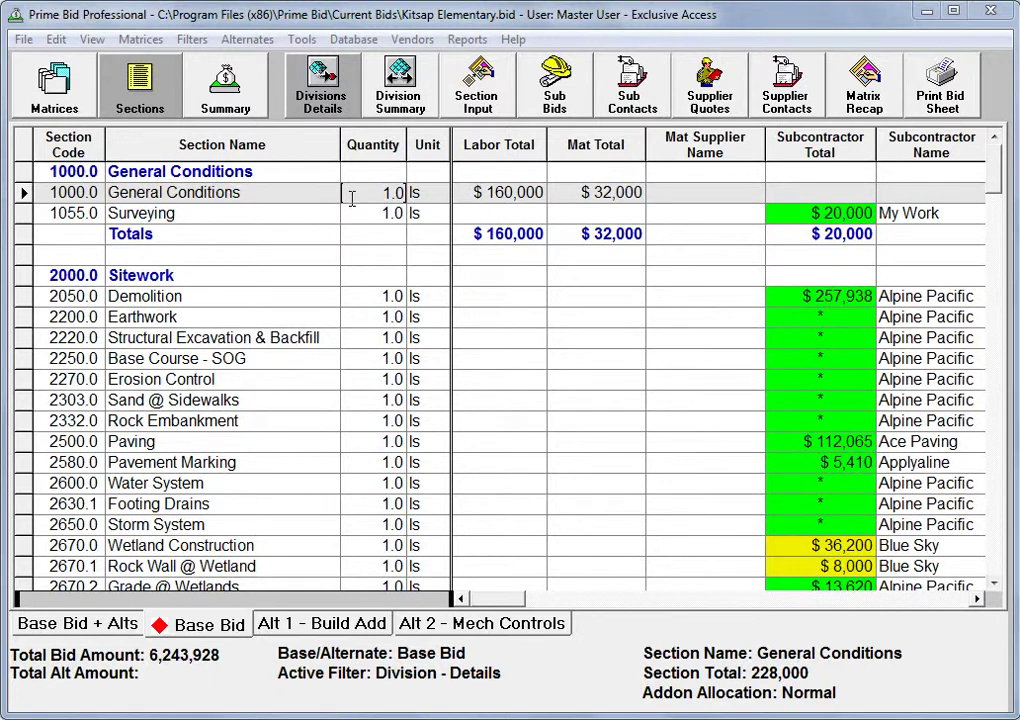
Step: Bring up the Vendors menu commands for the open Kitsap Elementary bid
left_click(352, 199)
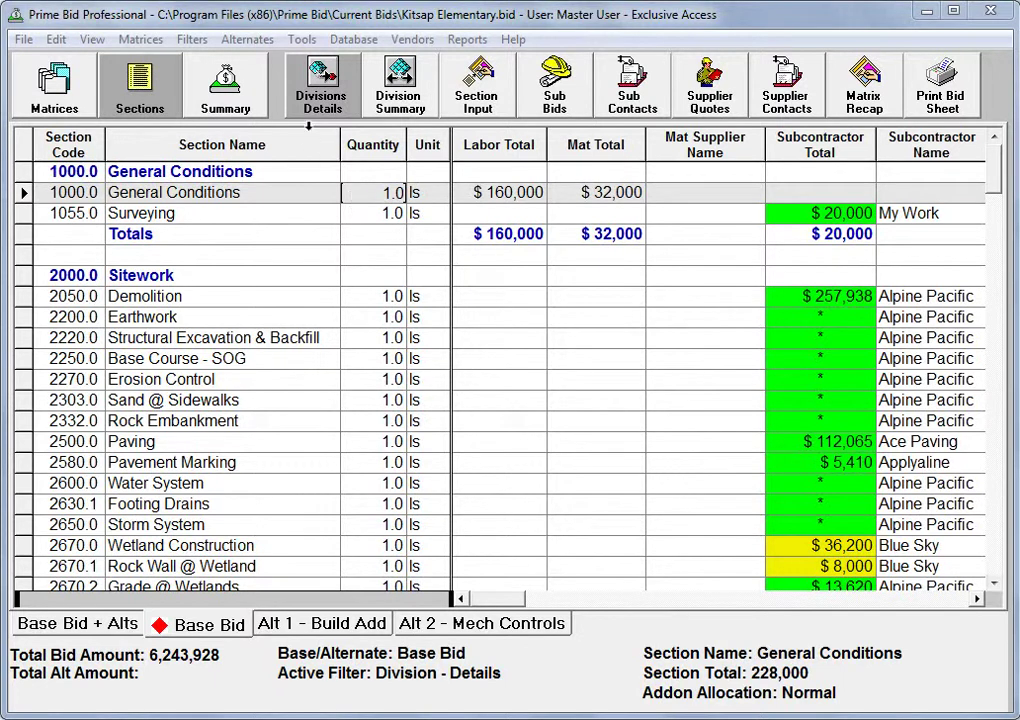
left_click(403, 40)
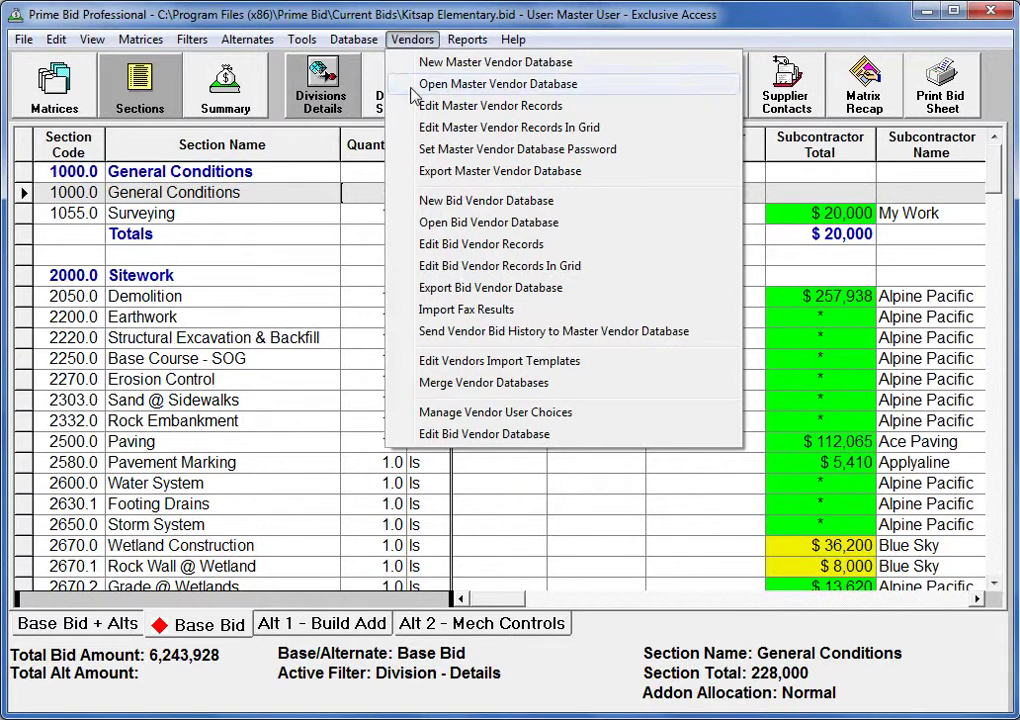
Step: Open the Edit Bid Vendor Database window, with 2,695 source vendors beside the bid's own database
left_click(424, 433)
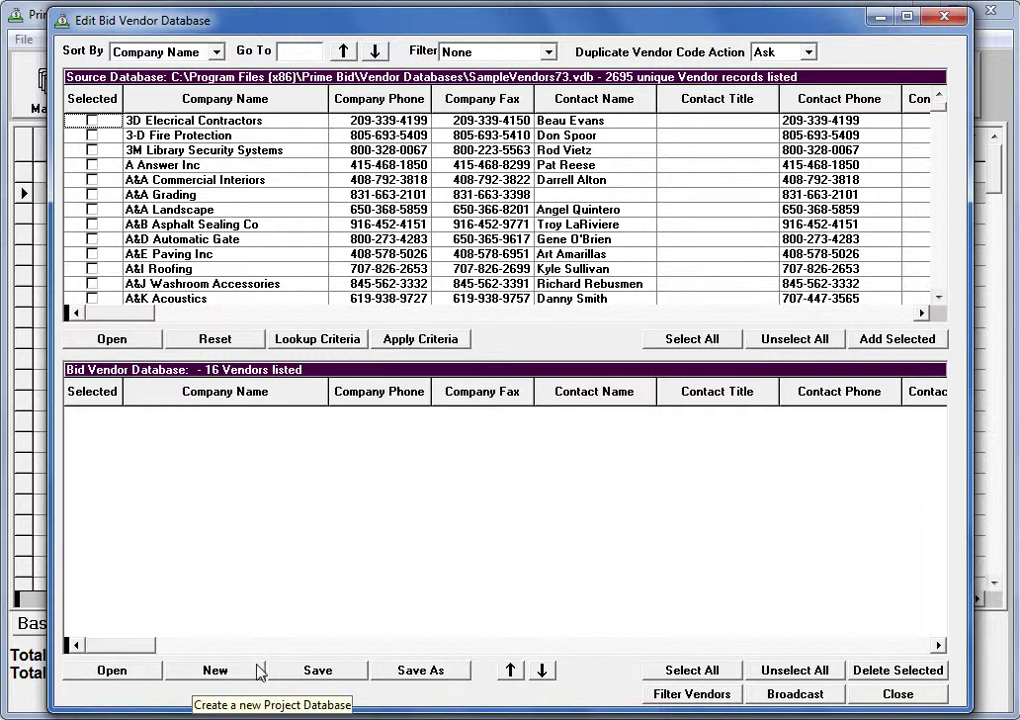
Step: Start a new bid vendor database and confirm it, leaving it empty with zero vendors
left_click(246, 675)
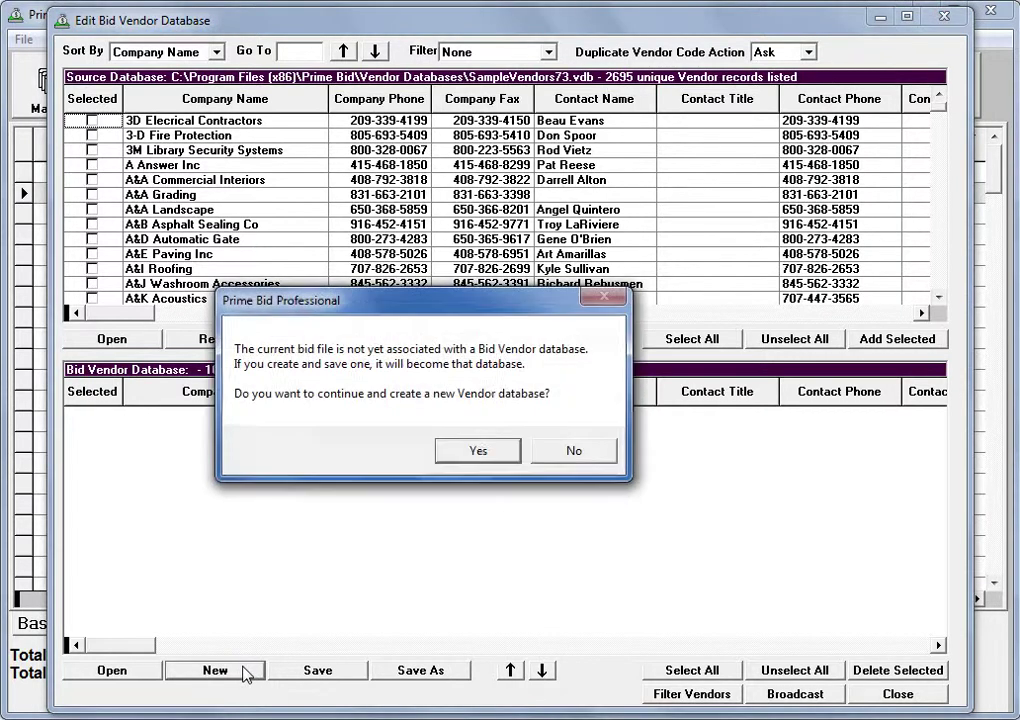
left_click(472, 452)
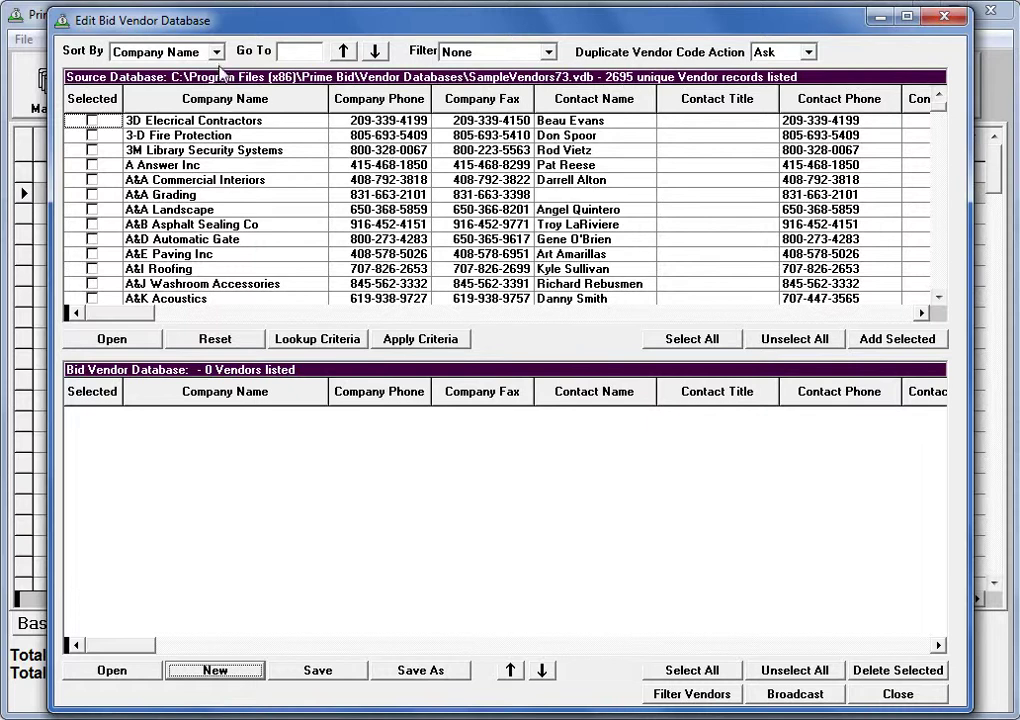
Step: Try 'Lo' in Go To, then sort the source vendors by Main Section
left_click(281, 50)
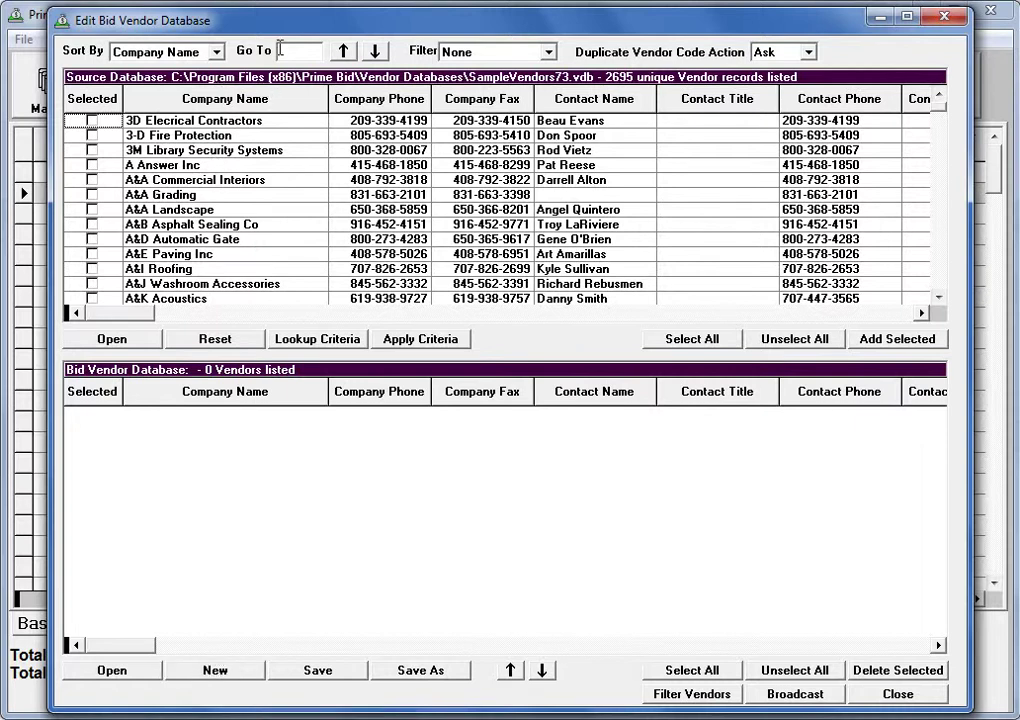
type("Lor")
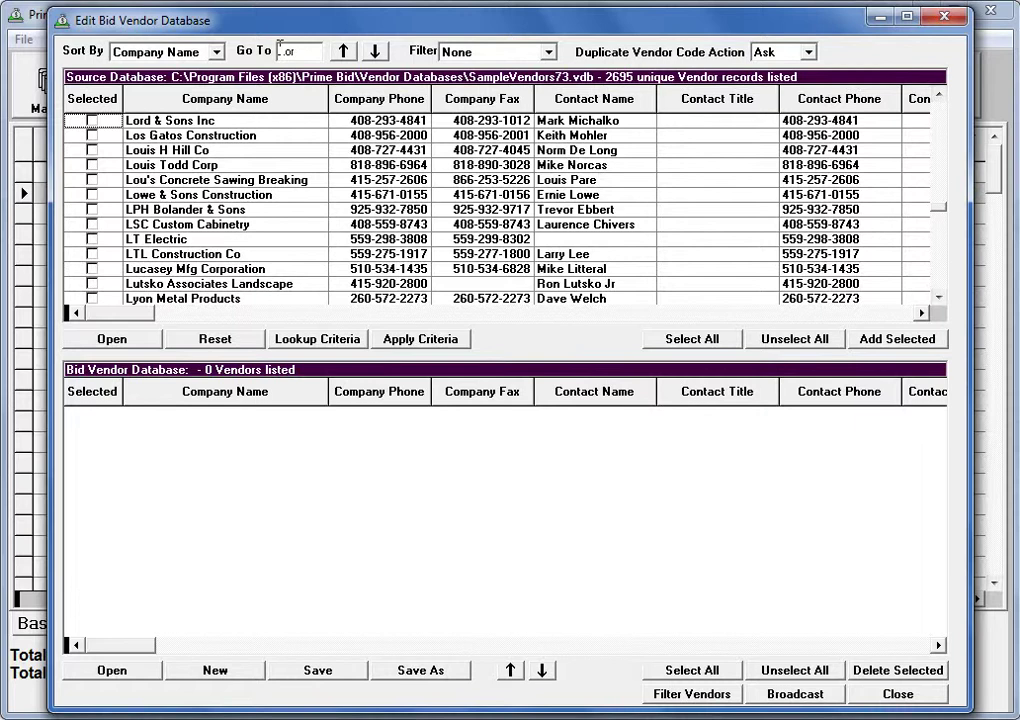
left_click(217, 53)
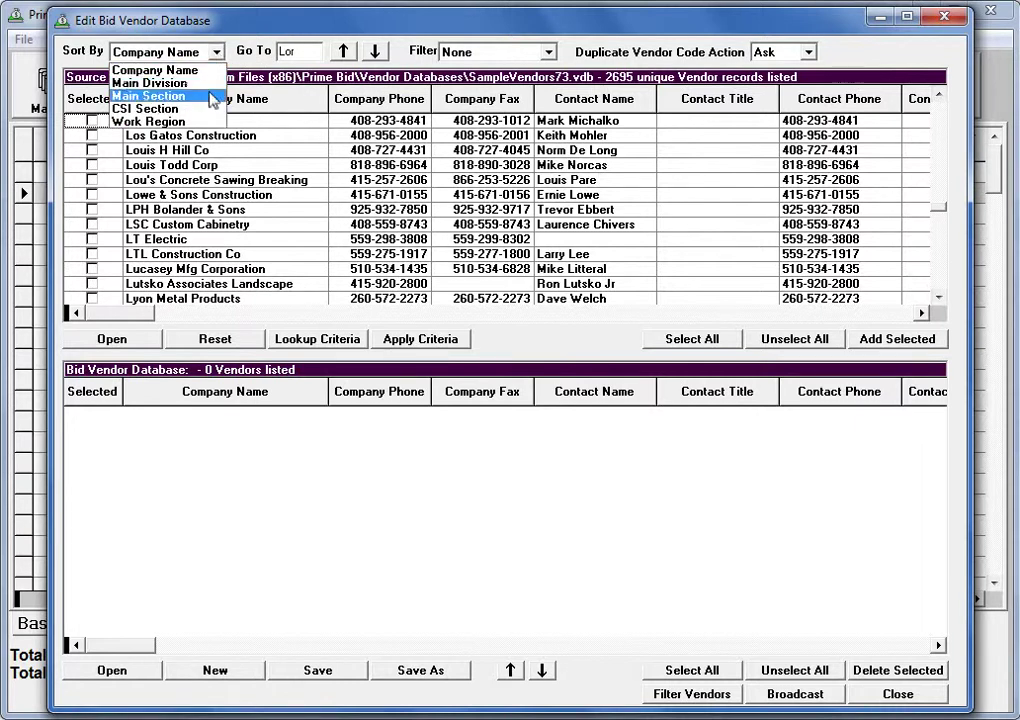
left_click(212, 97)
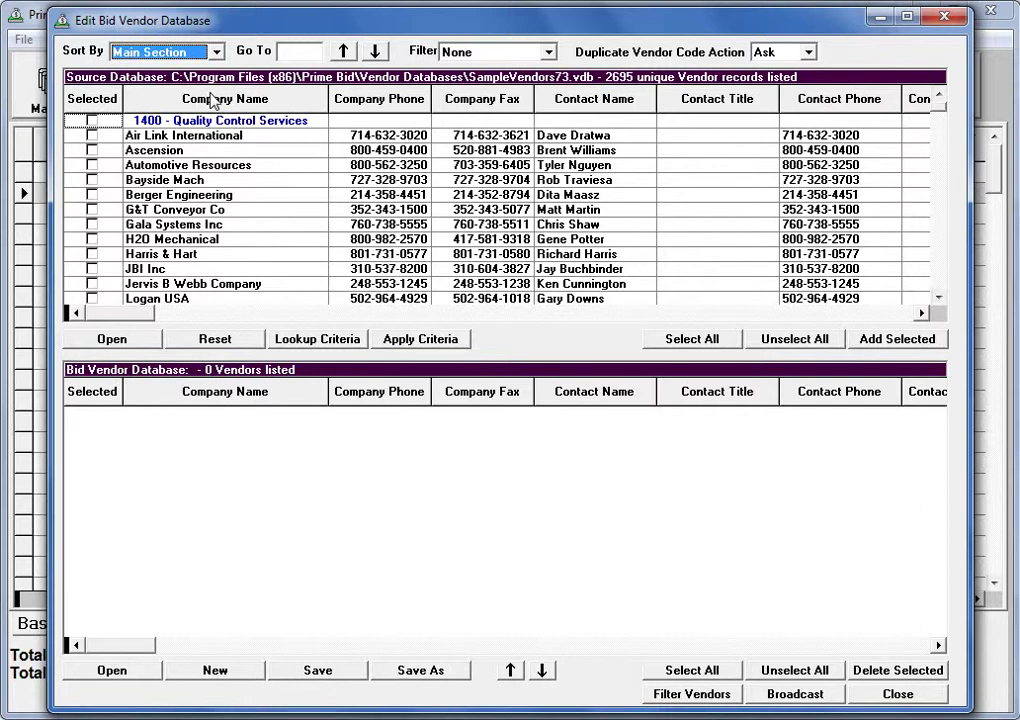
Step: Jump to section 88 and add Centennial Glass/Kitchener, Downey Glass Industries and Glass Supply
left_click(286, 52)
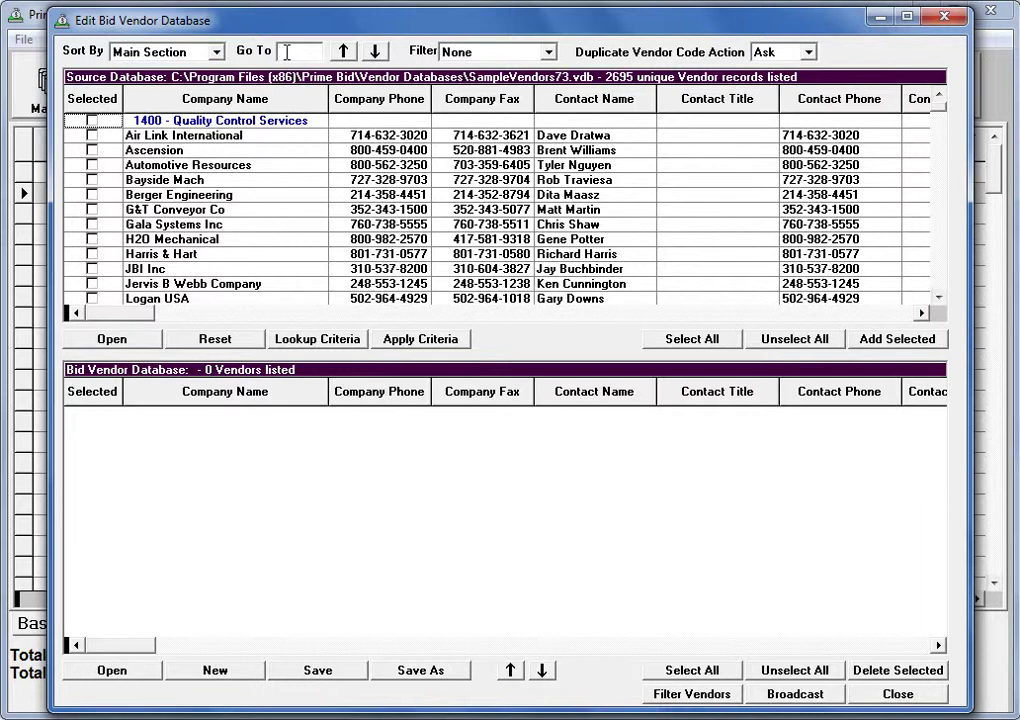
type("88")
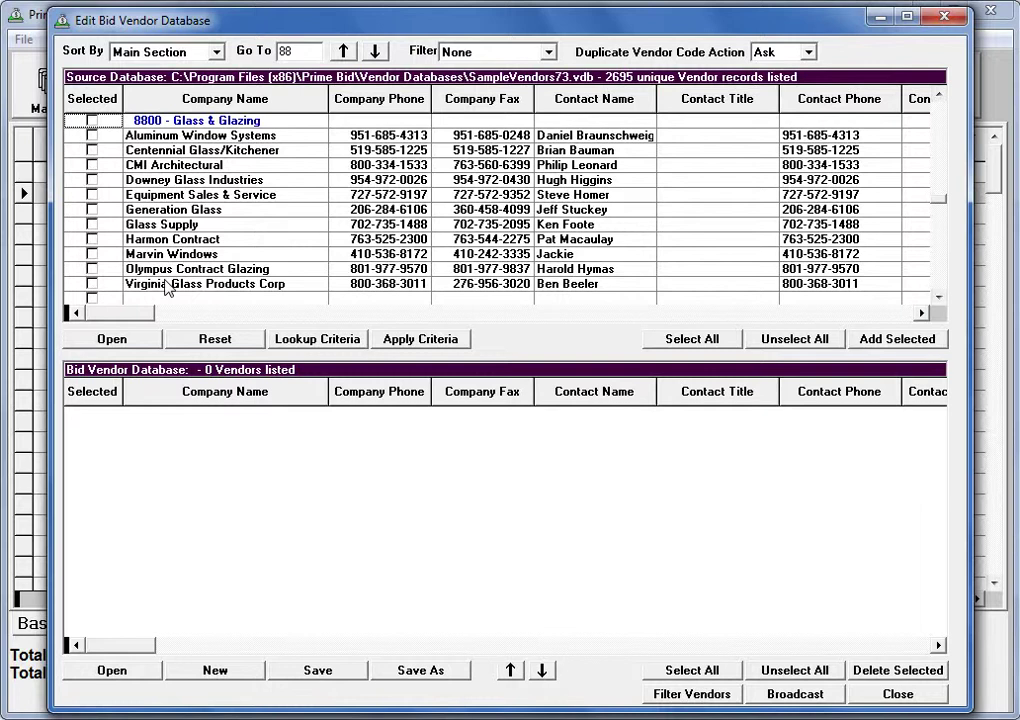
left_click(92, 150)
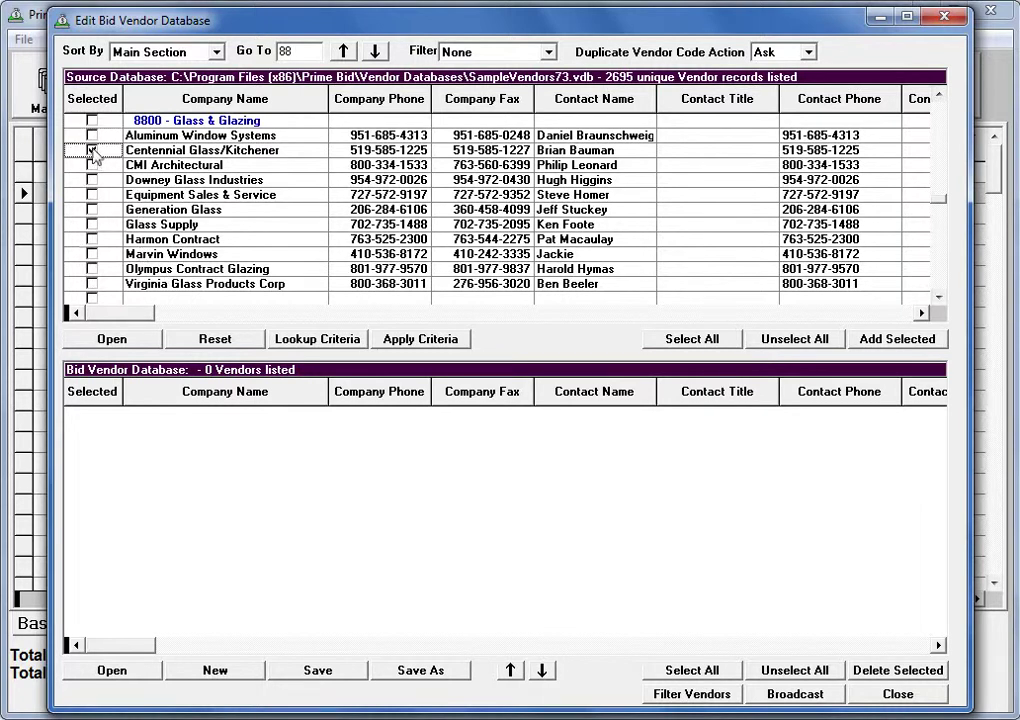
left_click(92, 180)
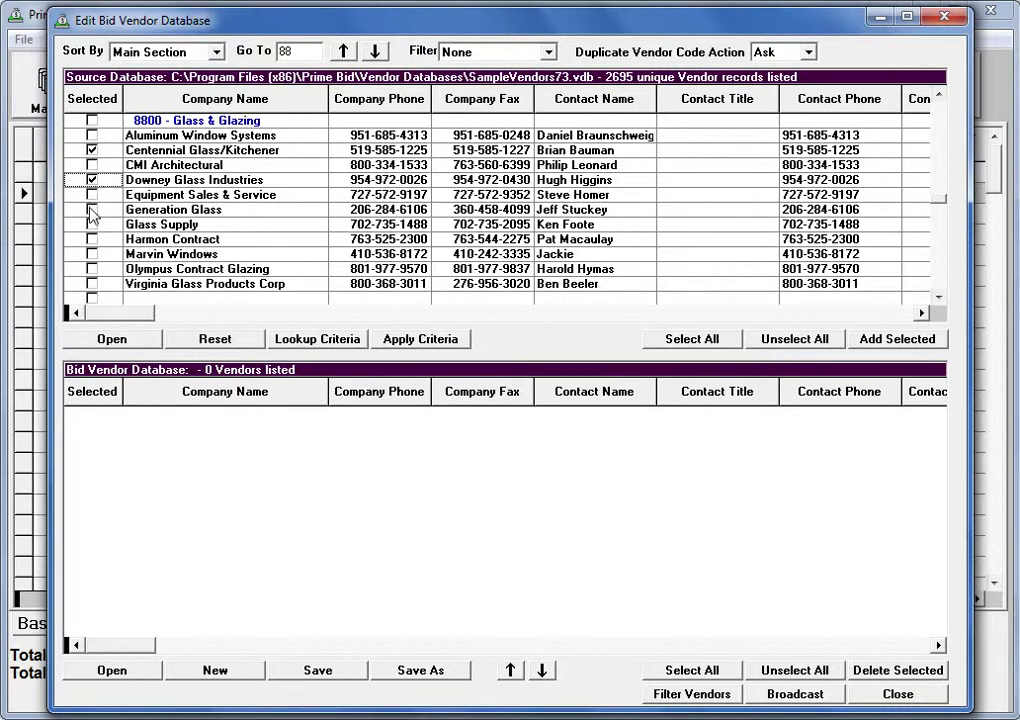
left_click(92, 224)
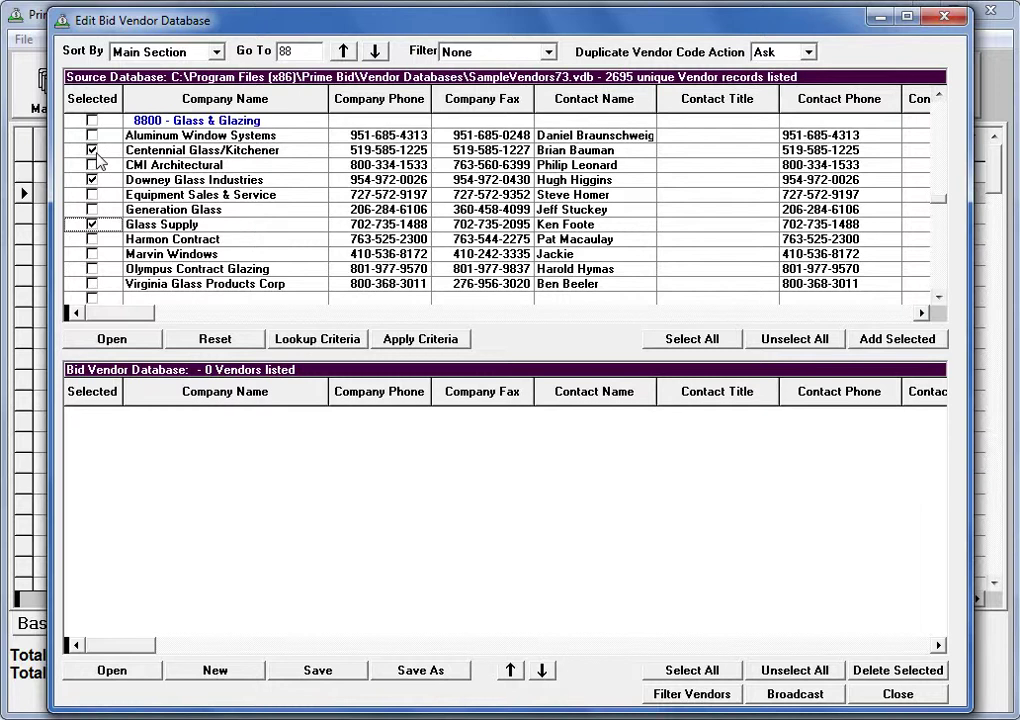
left_click(892, 346)
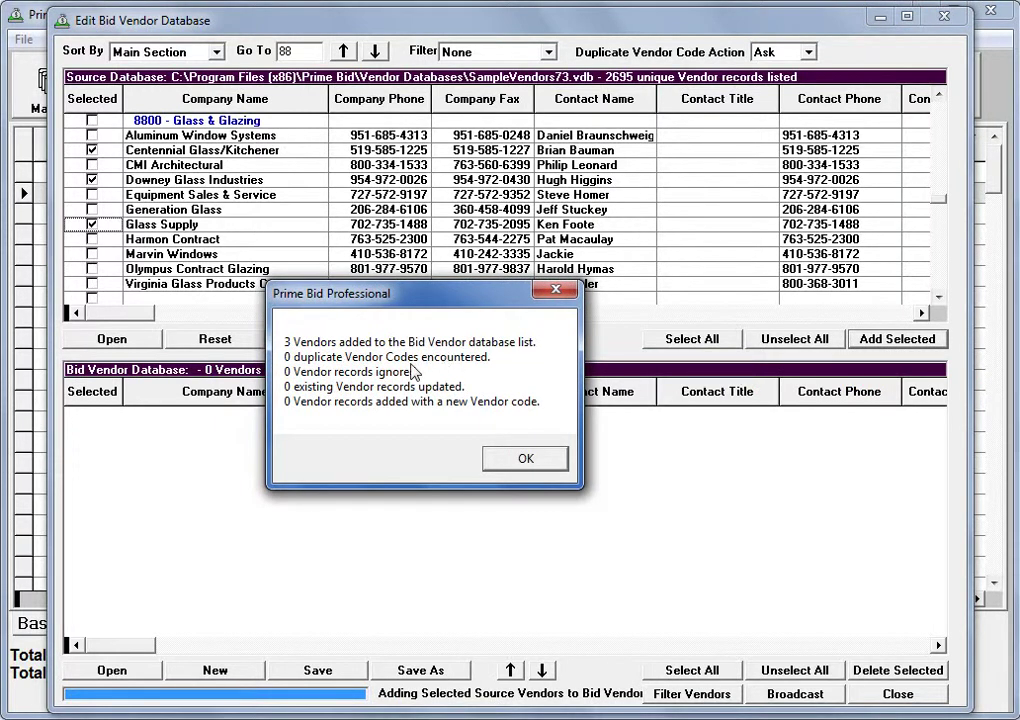
left_click(502, 462)
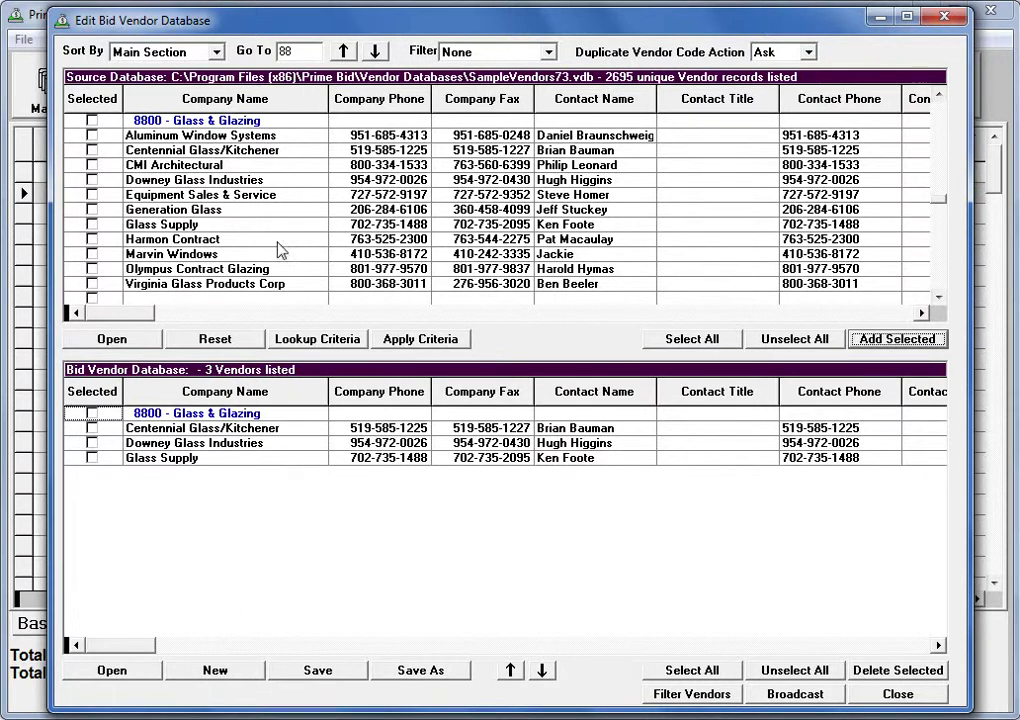
Step: Jump to section 99 and add the whole 9900 Painting group, e.g. B&R and VP Peri Painting
double_click(293, 52)
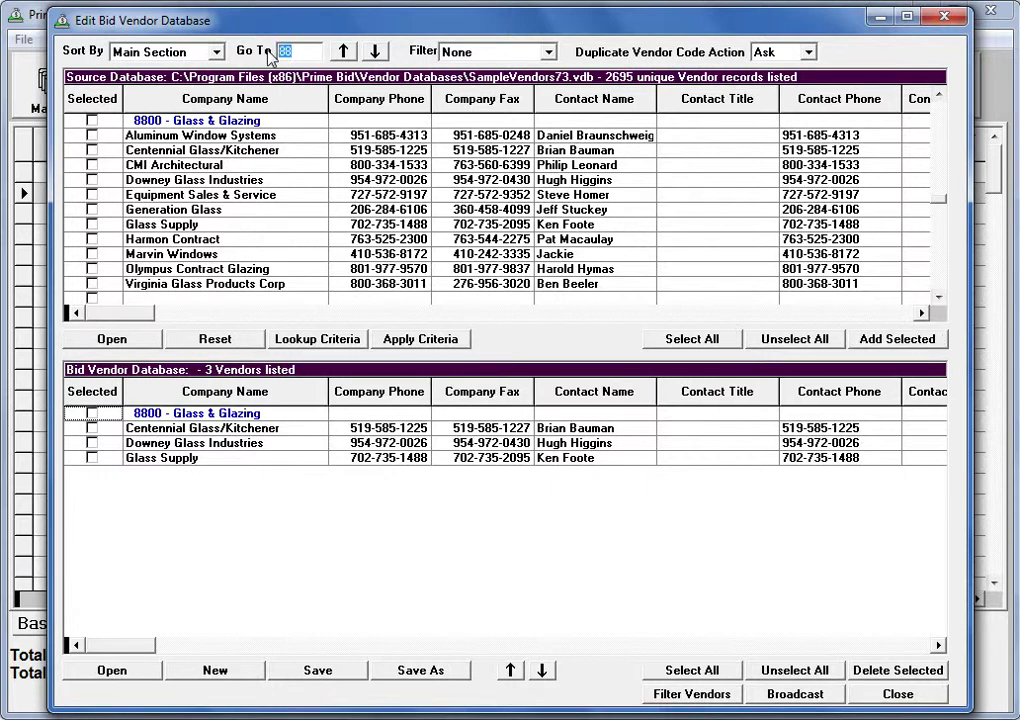
type("99")
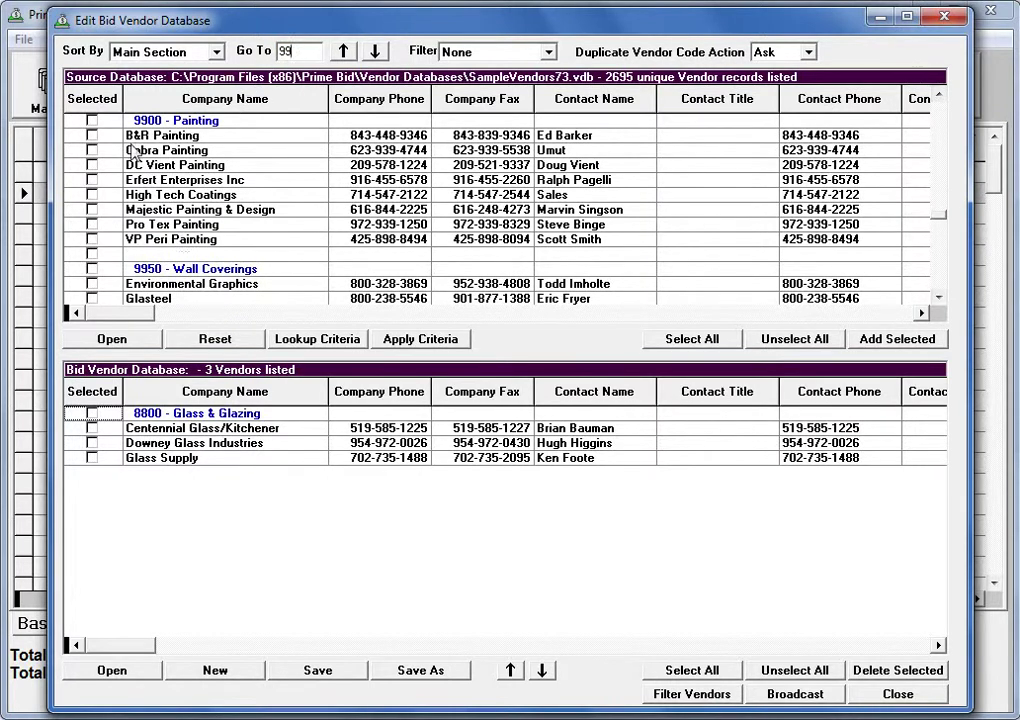
left_click(91, 121)
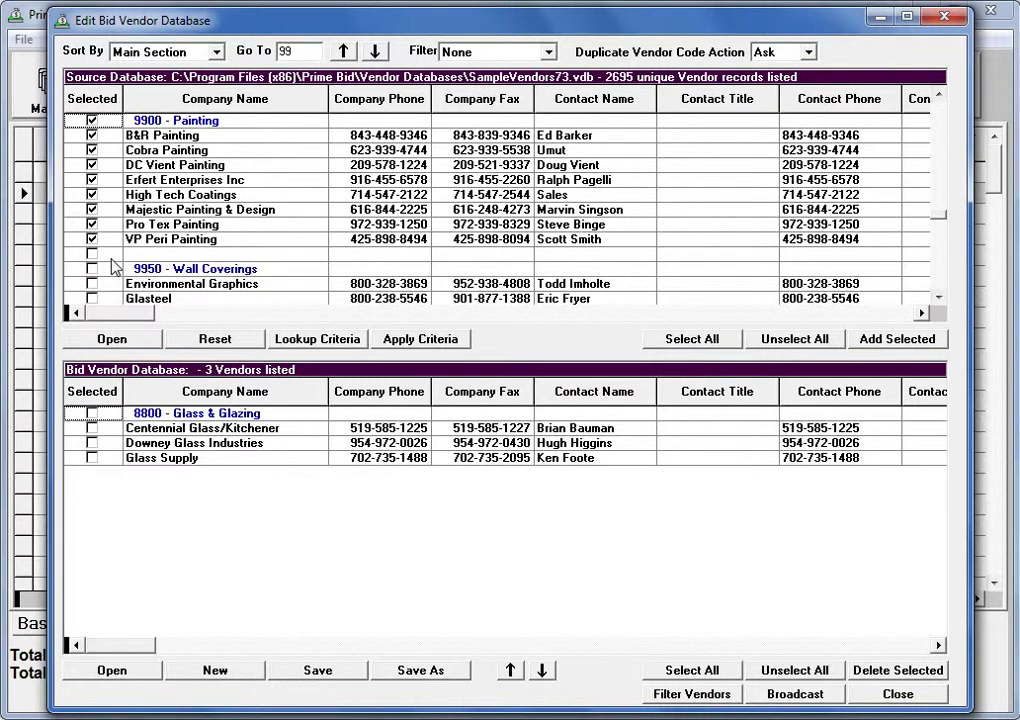
left_click(892, 345)
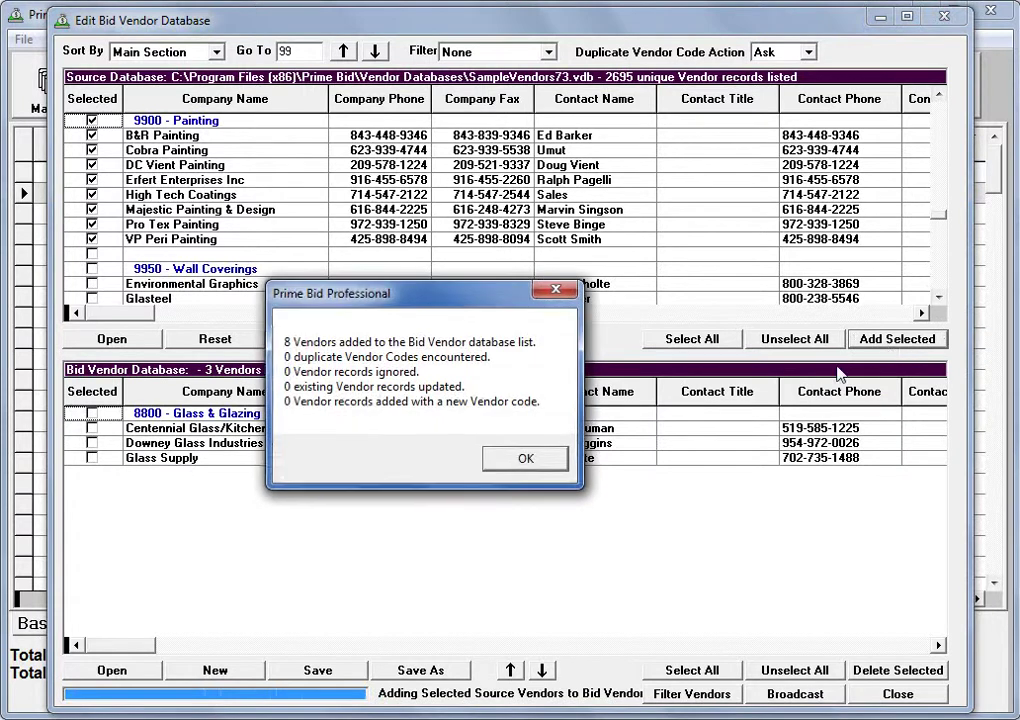
left_click(525, 459)
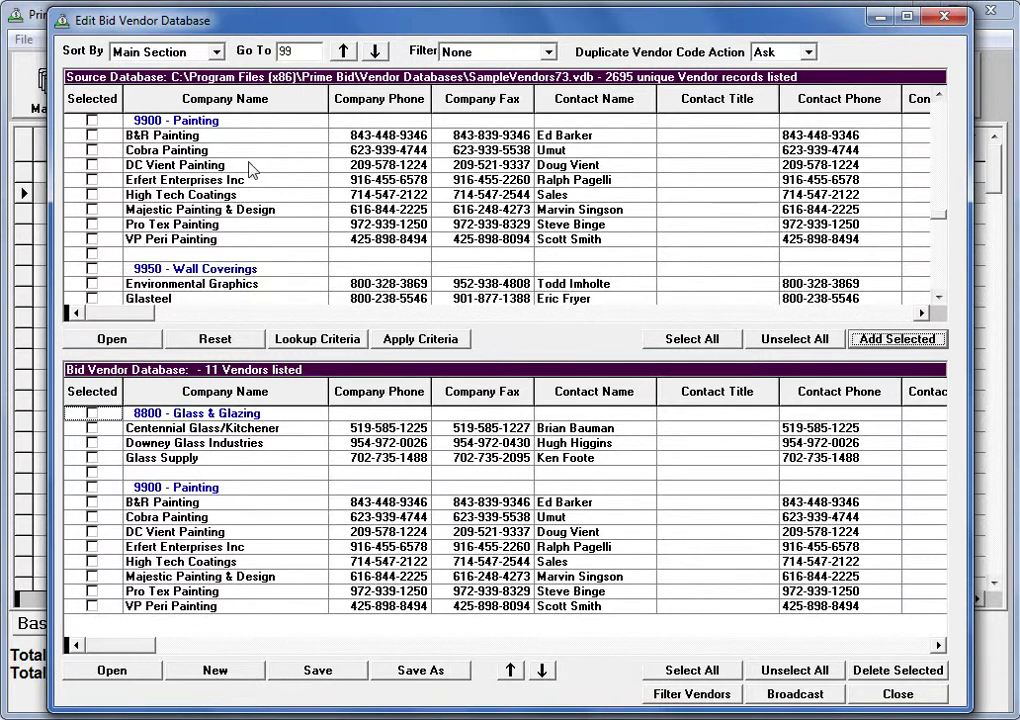
Step: Step the source list through sections to 10150 Toilet Partitions, then open Lookup Criteria
left_click(376, 56)
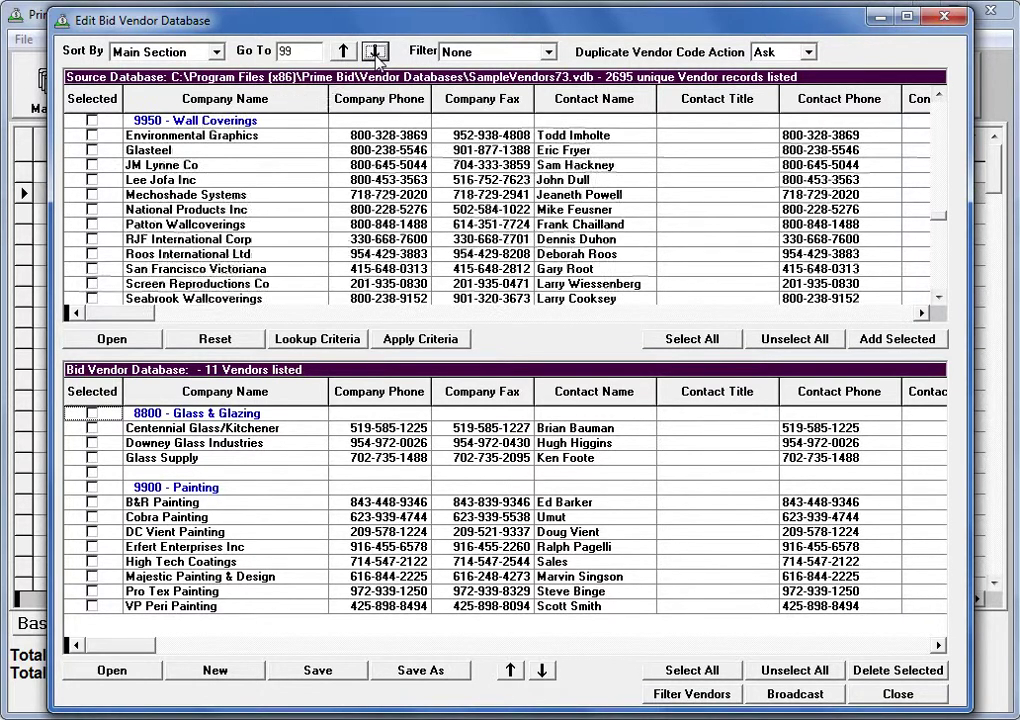
left_click(376, 56)
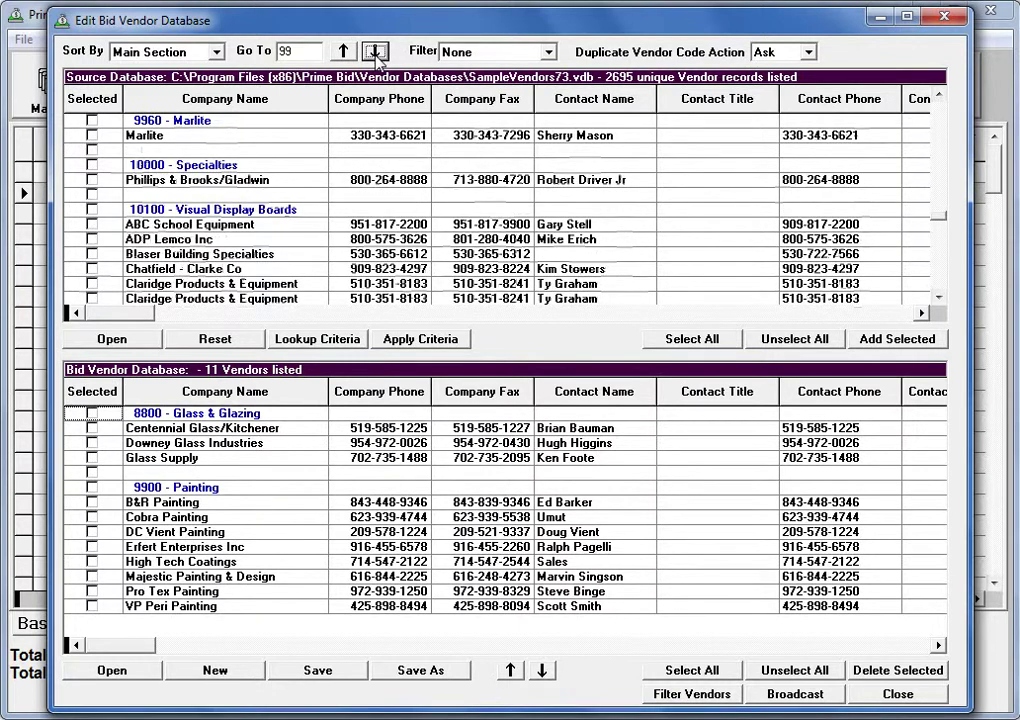
left_click(376, 56)
left_click(376, 56)
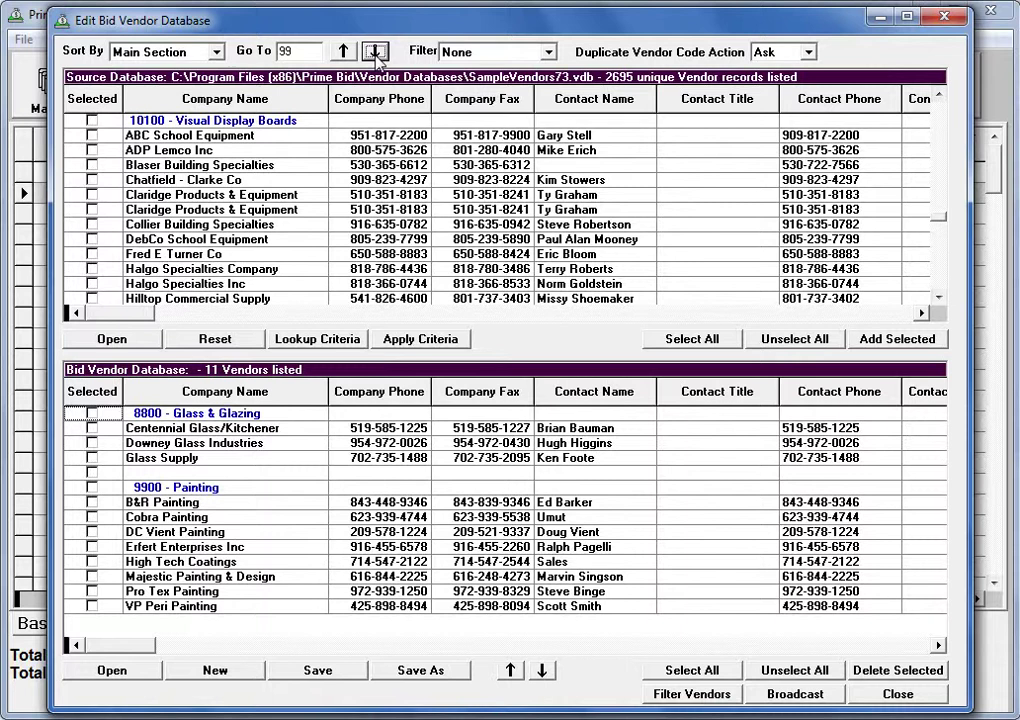
left_click(376, 56)
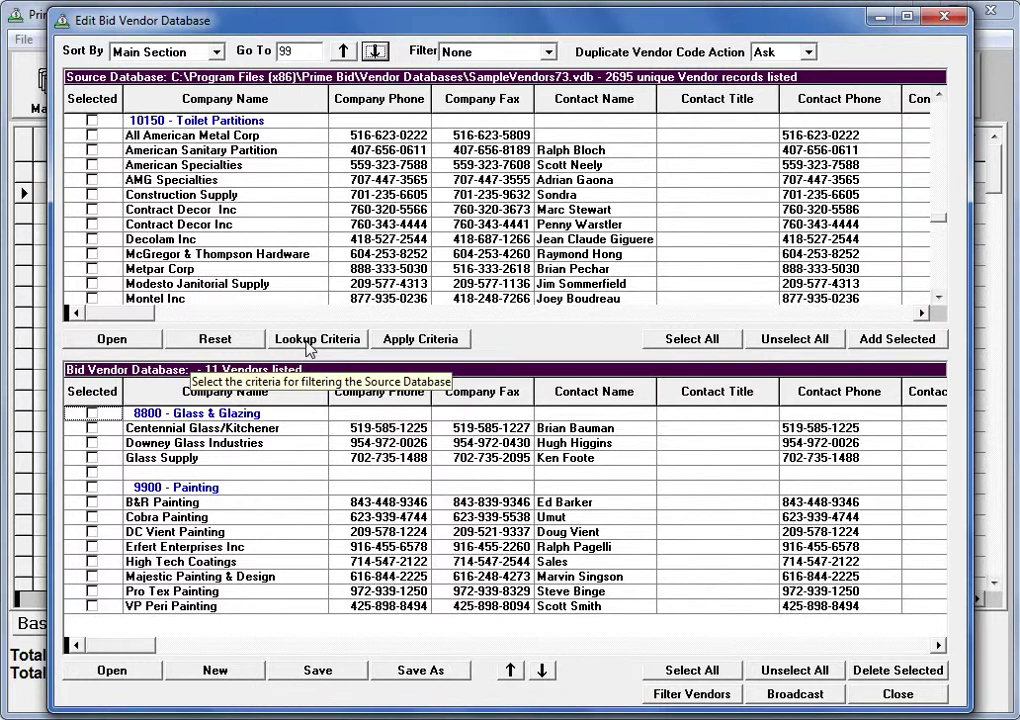
left_click(309, 342)
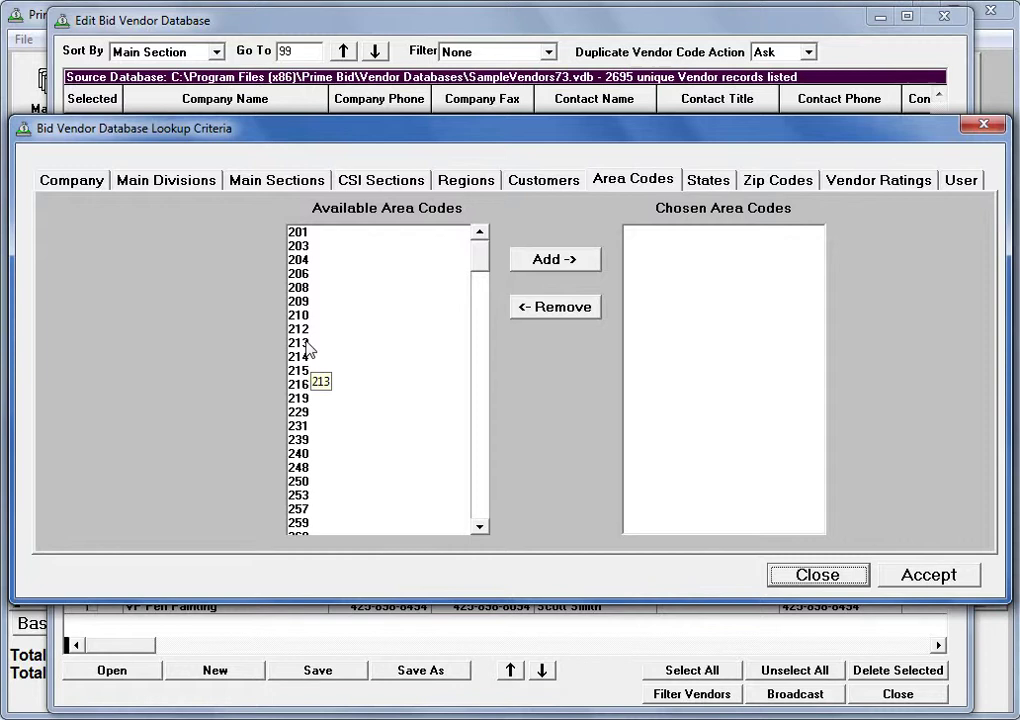
Step: Preview the Company, Main Sections, Area Codes and States criteria, ending on States
left_click(65, 184)
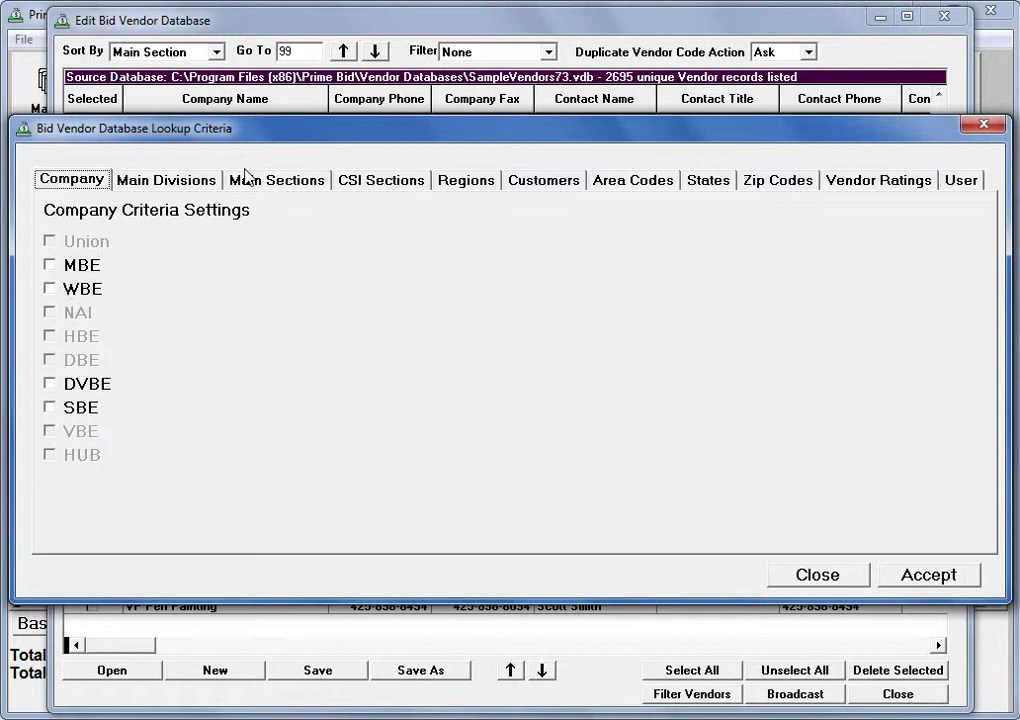
left_click(266, 191)
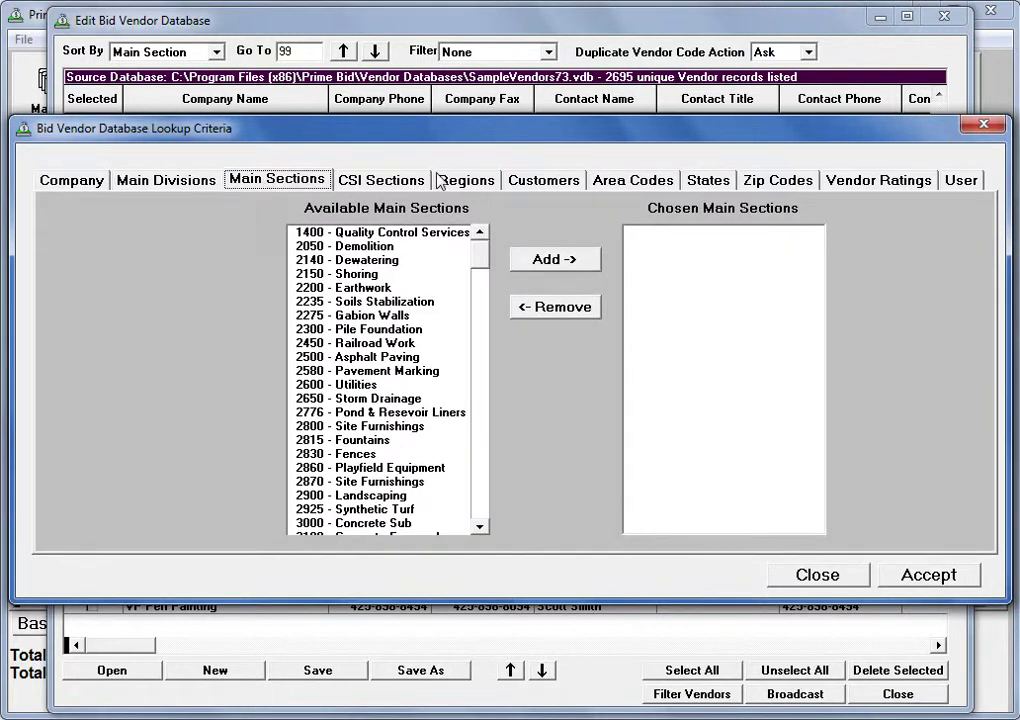
left_click(626, 185)
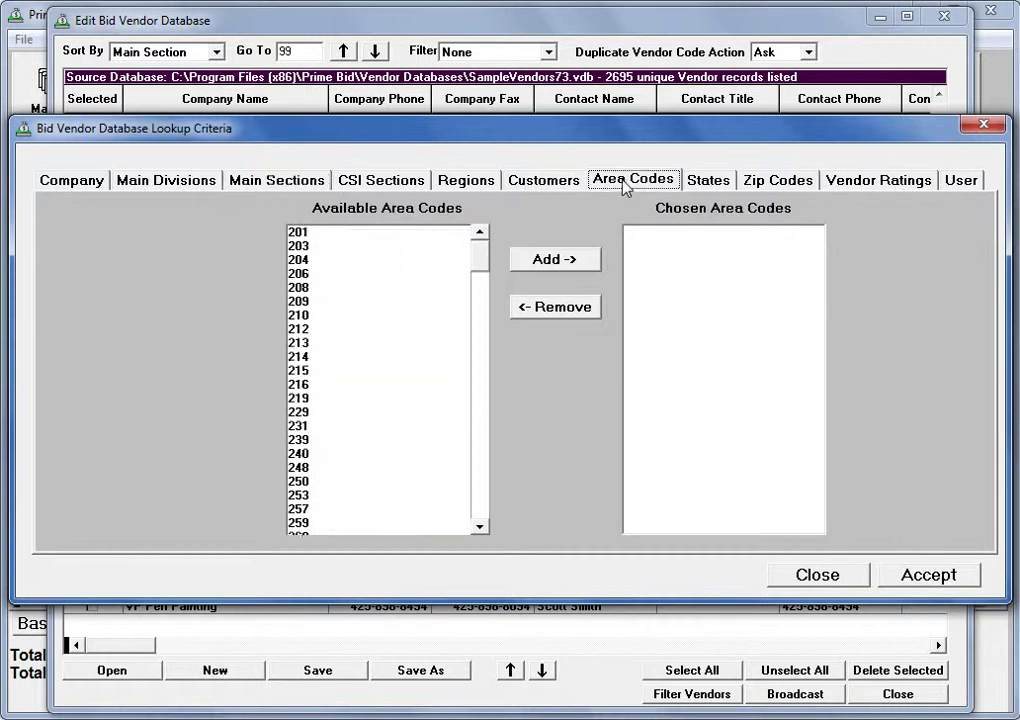
left_click(697, 190)
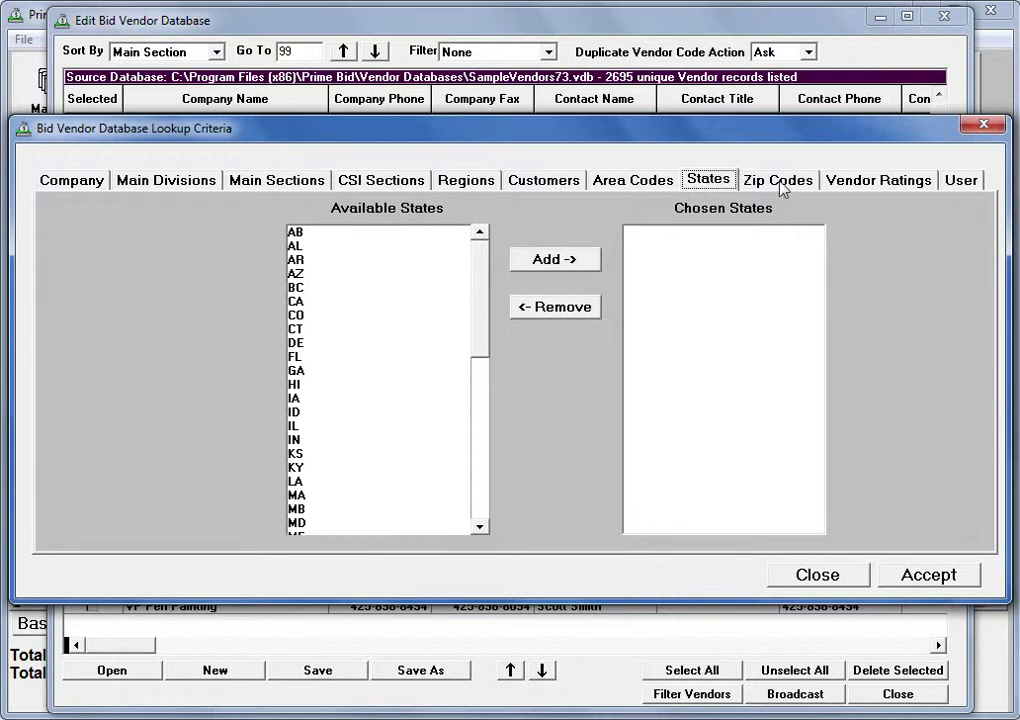
Step: Choose main sections 2050, 2200, 2500, 2600, 2830 and 2900 as lookup criteria and accept
left_click(250, 185)
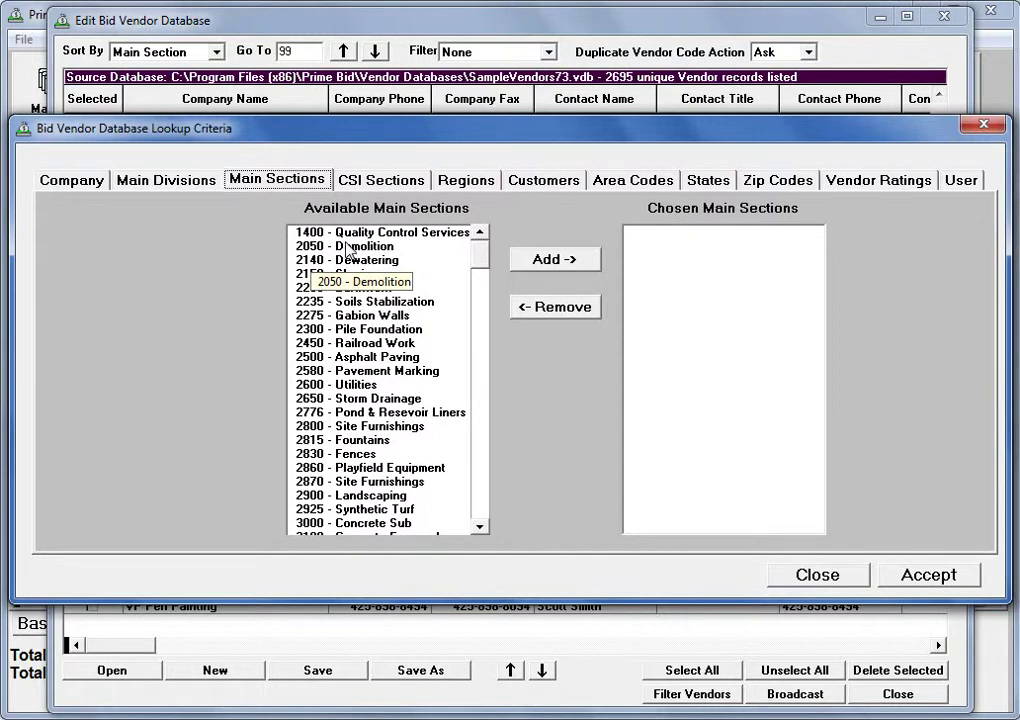
double_click(346, 246)
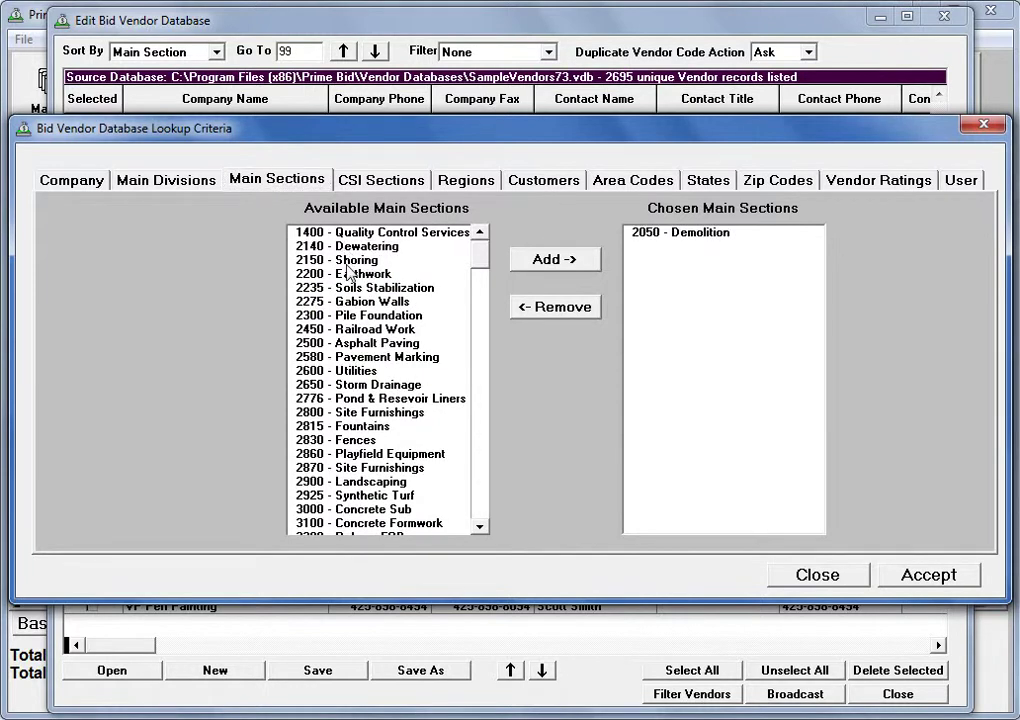
double_click(348, 273)
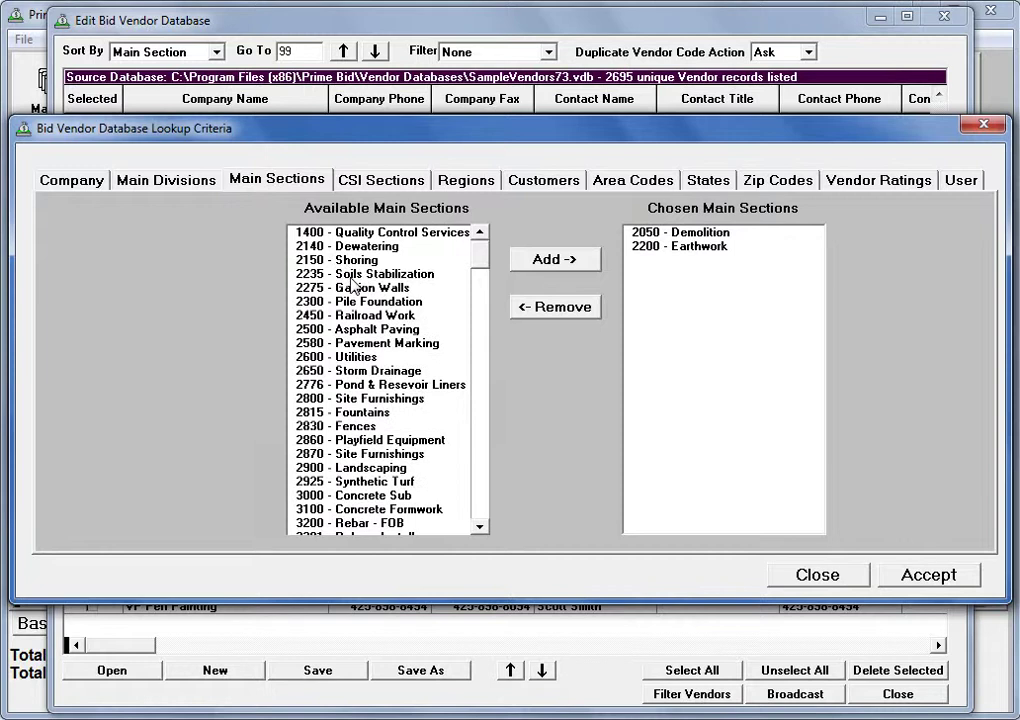
double_click(350, 328)
left_click(355, 343)
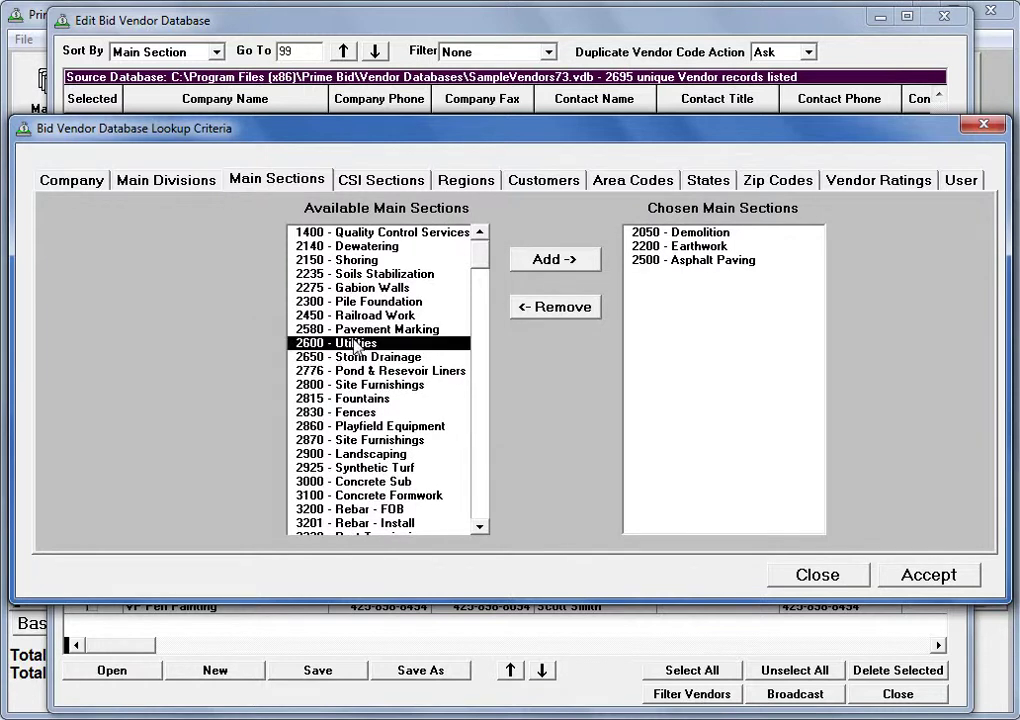
double_click(355, 343)
double_click(355, 398)
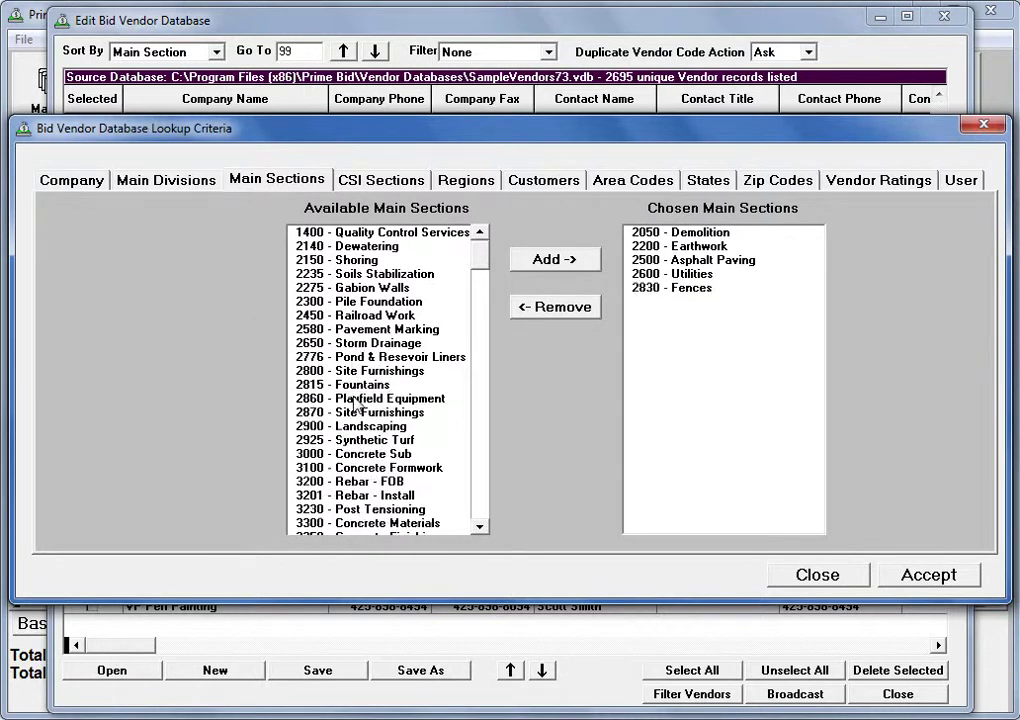
double_click(352, 427)
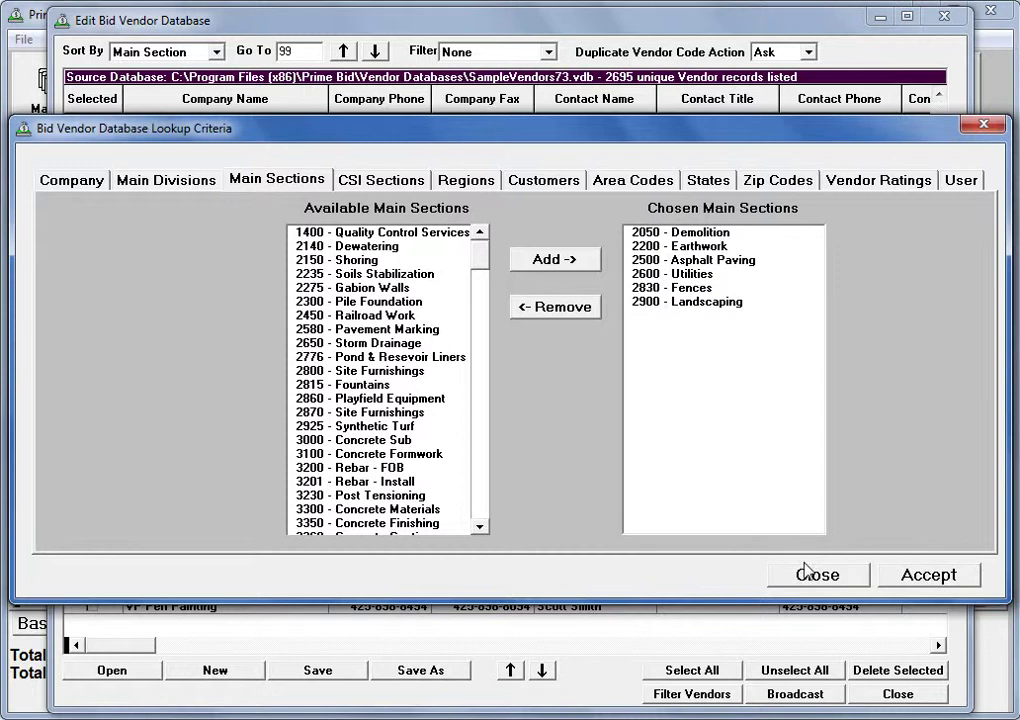
left_click(858, 577)
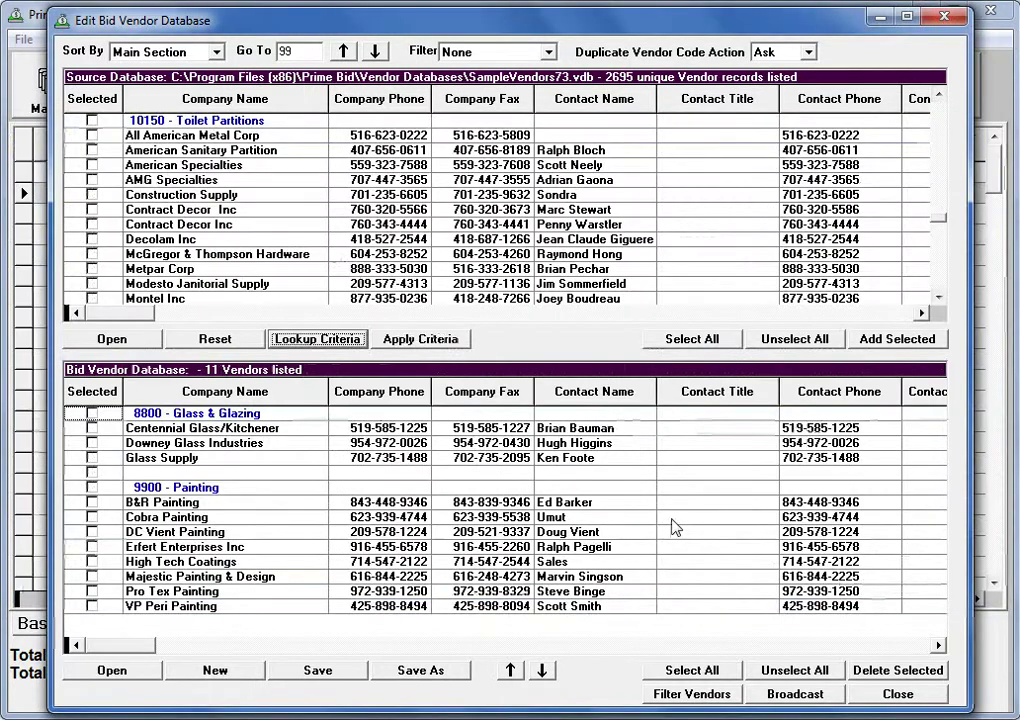
Step: Apply the criteria and add all 666 matching source vendors, giving 677 bid vendors
left_click(393, 340)
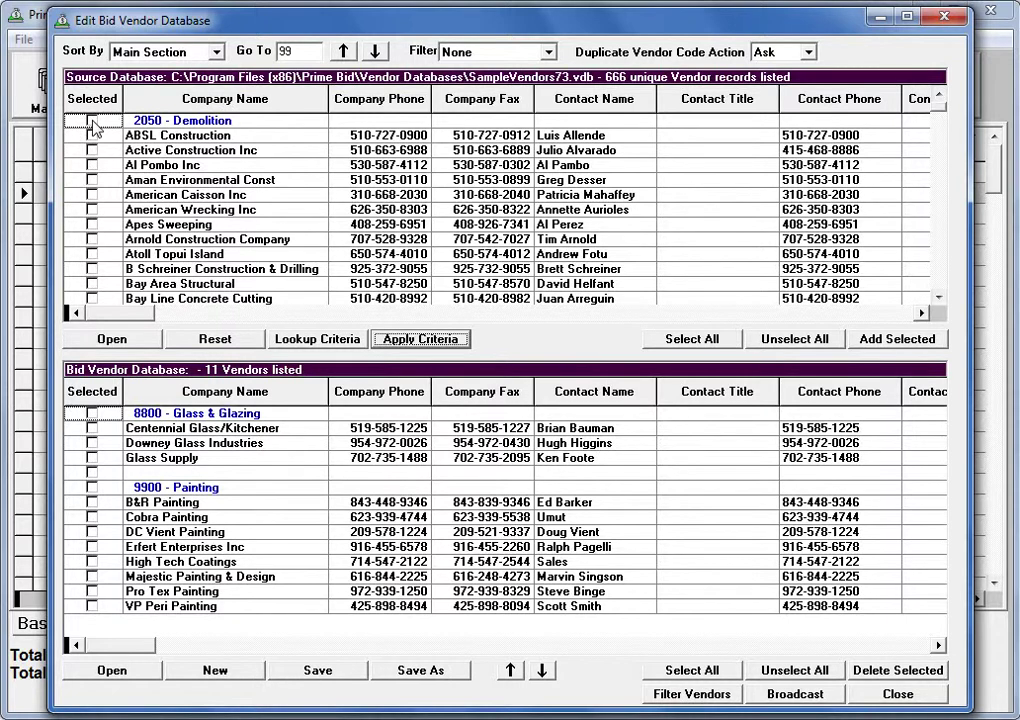
left_click(708, 340)
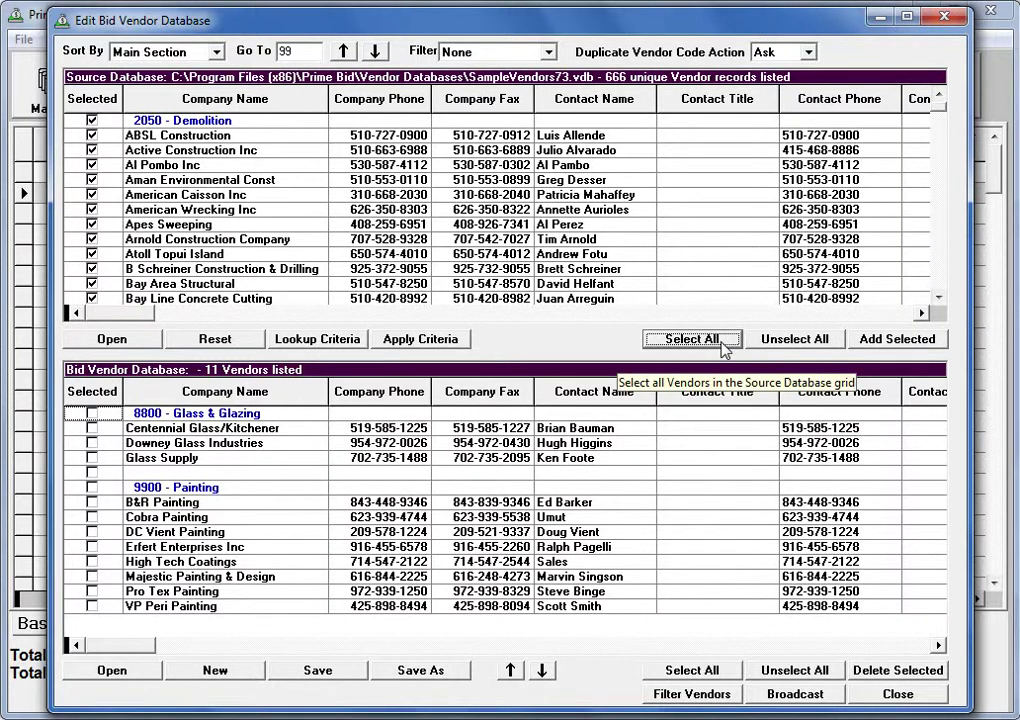
left_click(886, 340)
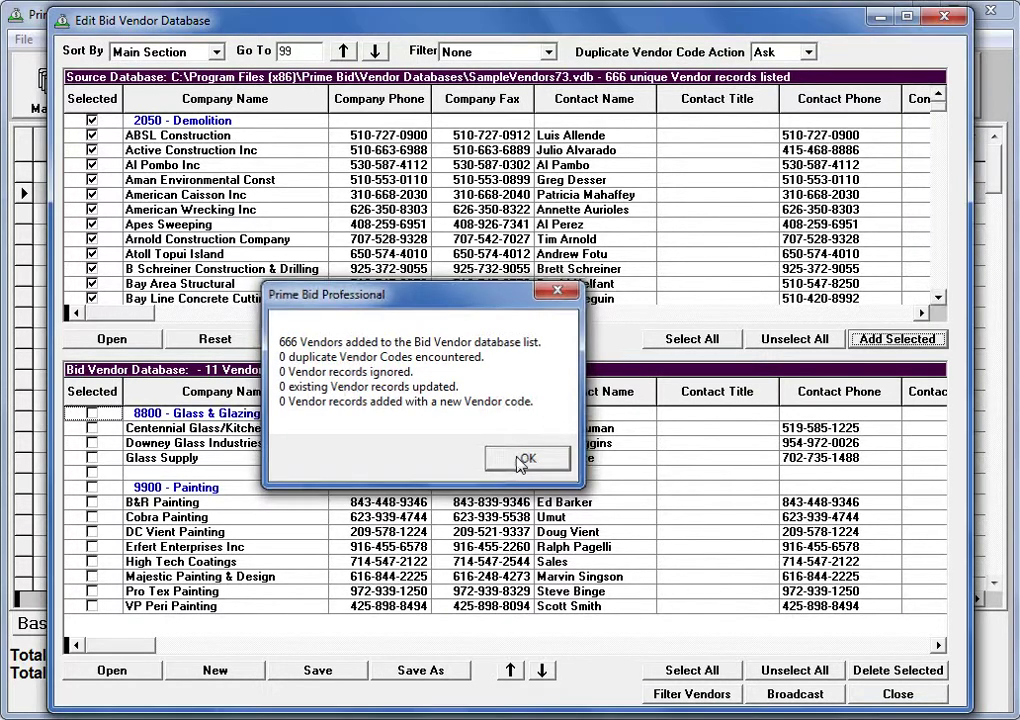
left_click(526, 459)
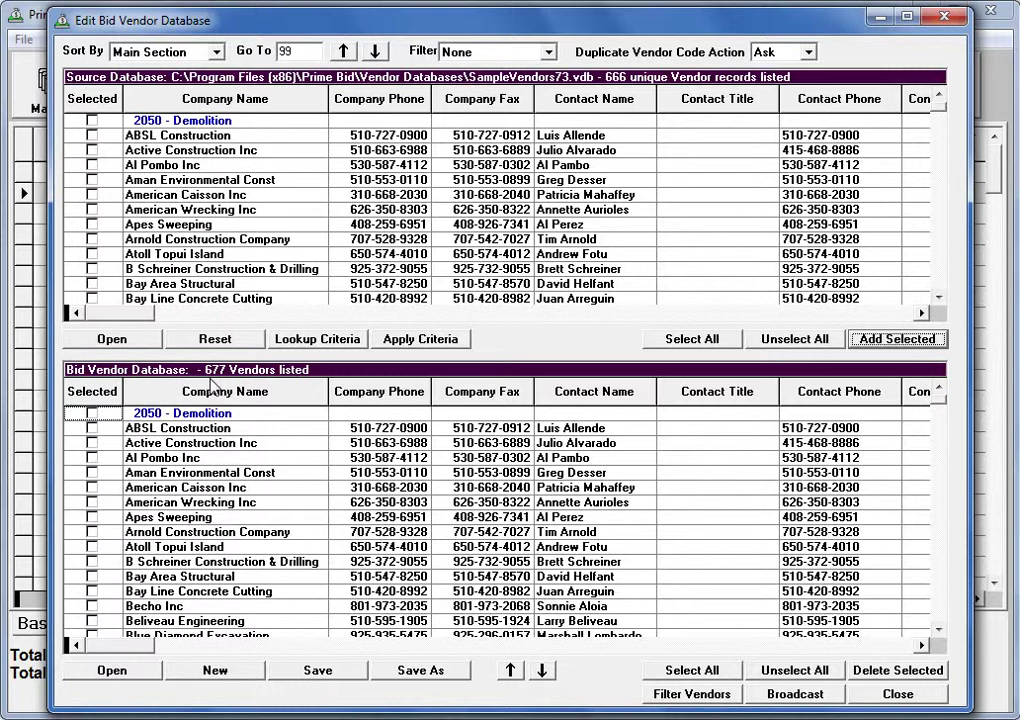
Step: Delete Aman Environmental Const, American Caisson Inc and American Wrecking Inc, leaving 674 vendors
left_click(92, 472)
left_click(92, 487)
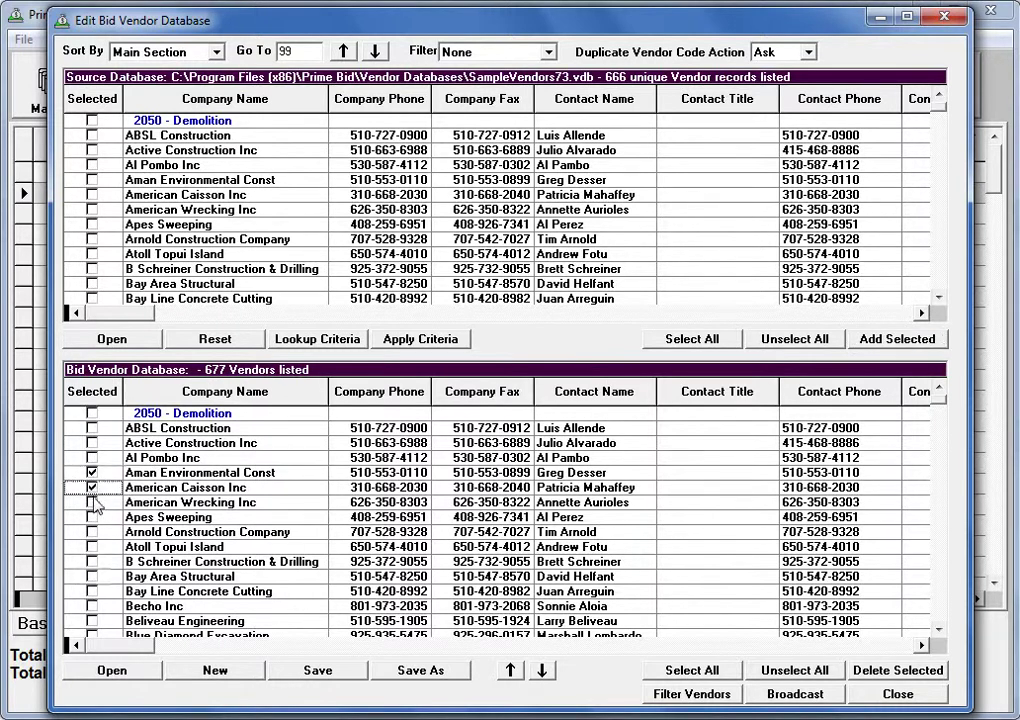
left_click(92, 502)
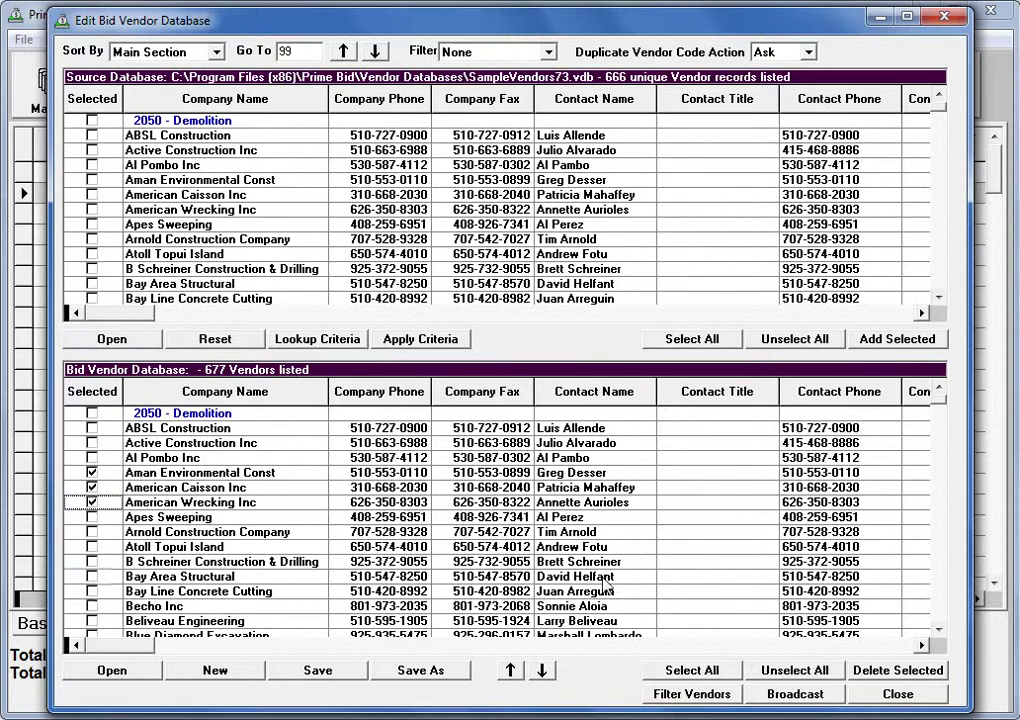
left_click(872, 672)
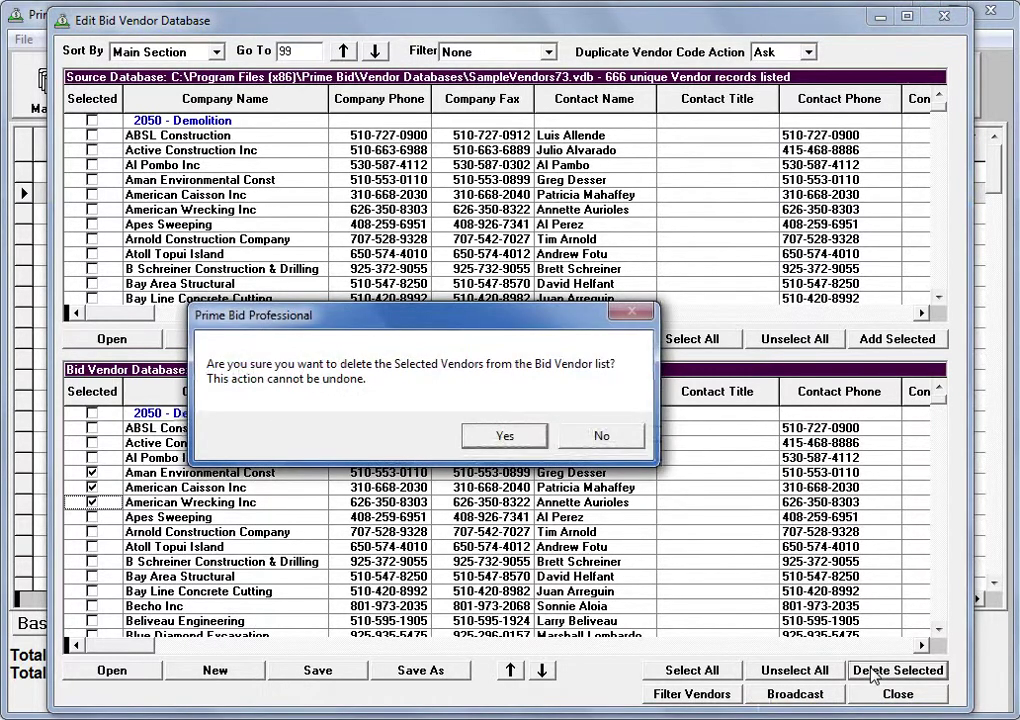
left_click(510, 436)
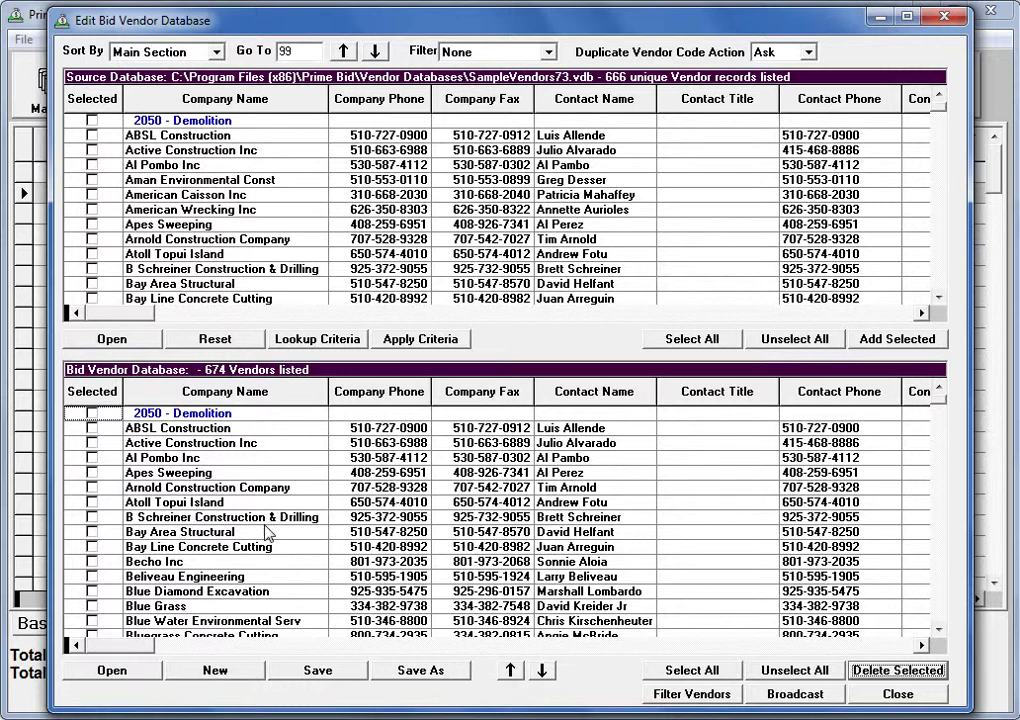
Step: Save the vendor list as 'Kitsap Elementary Invite List of Subs.vdb' in Vendor Databases
left_click(312, 676)
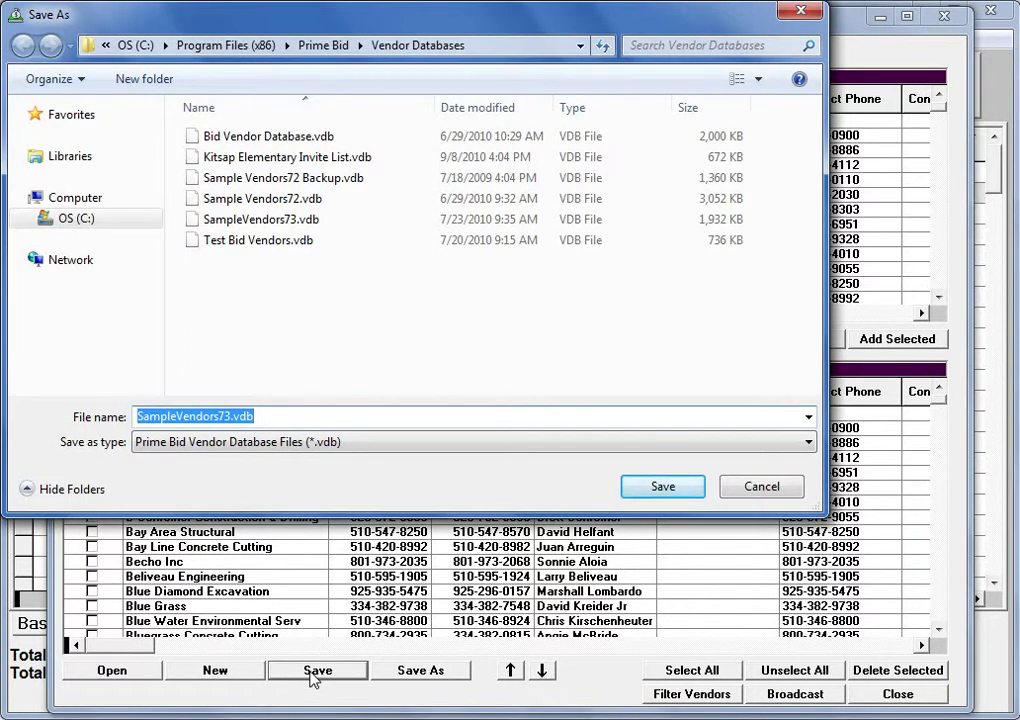
type("Kitsap ")
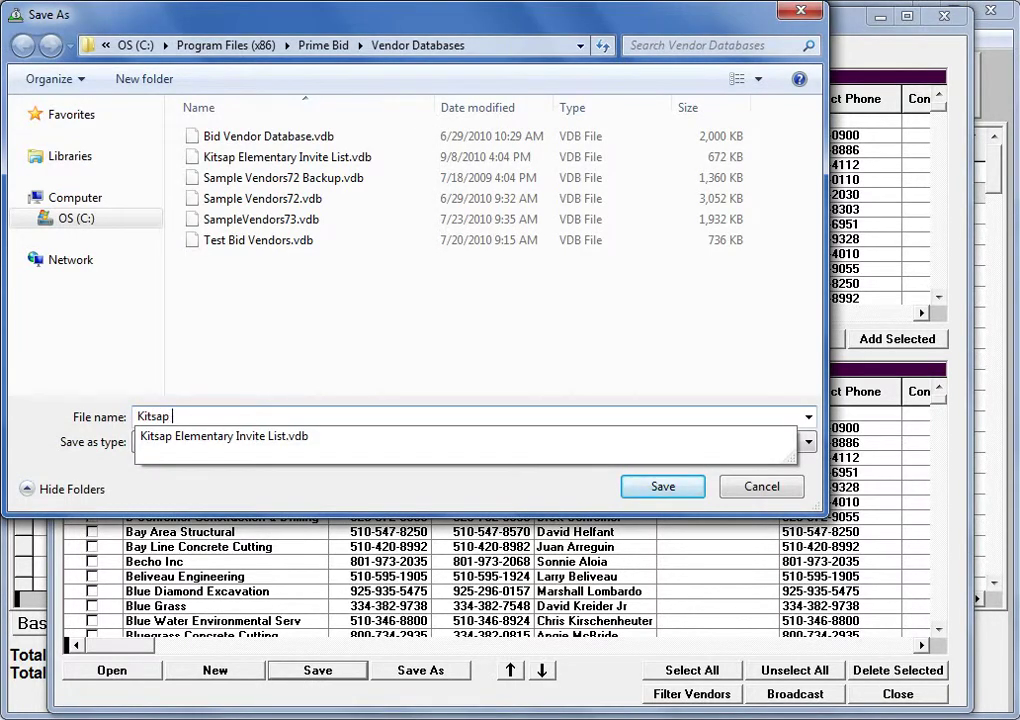
type("Elem")
type("entary ")
type("Invit")
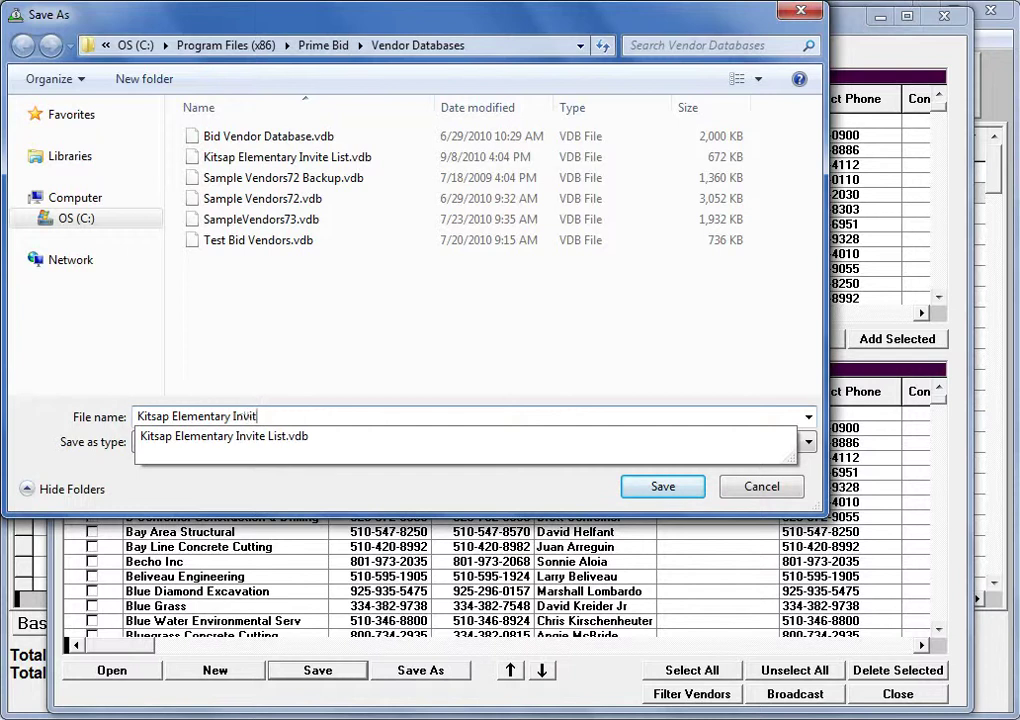
type("e List")
type(" of")
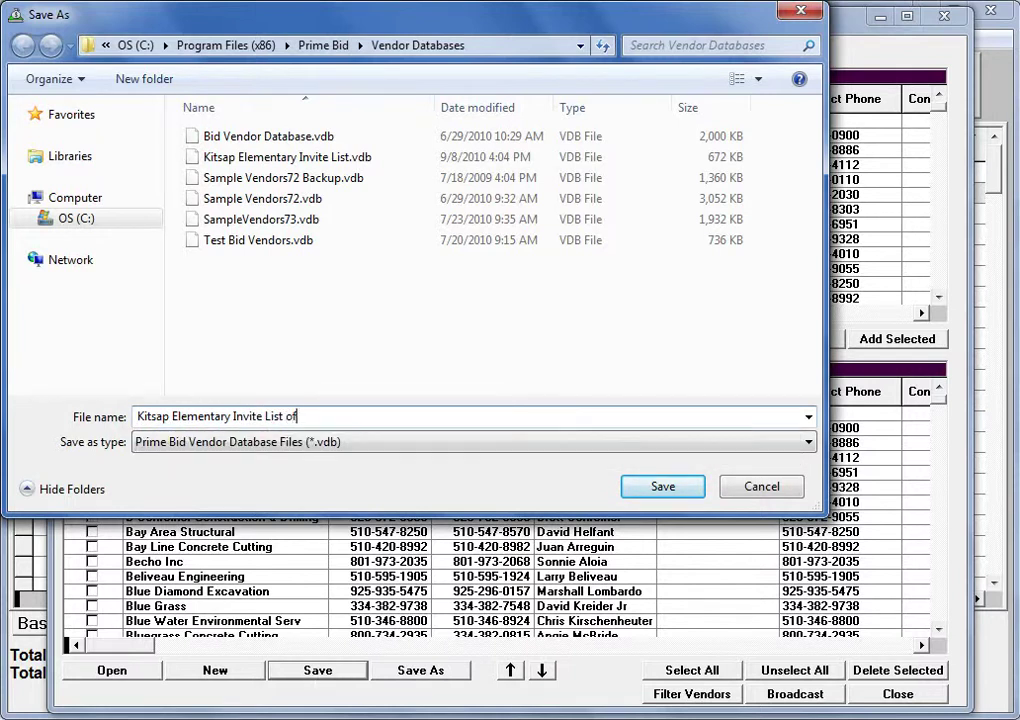
type(" Subs")
key("Return")
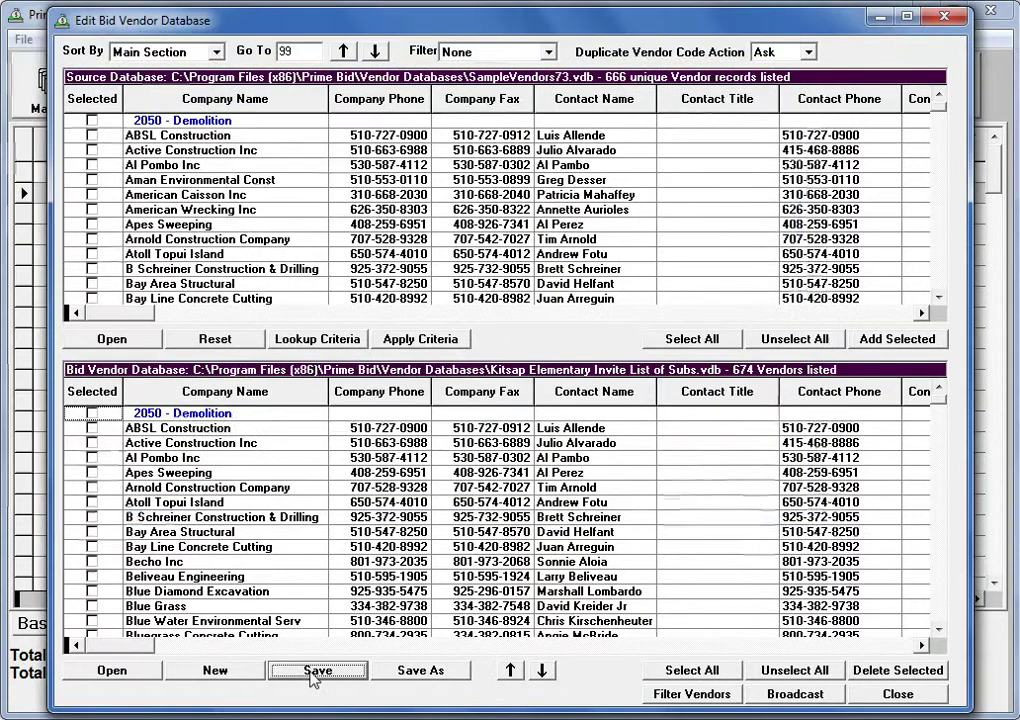